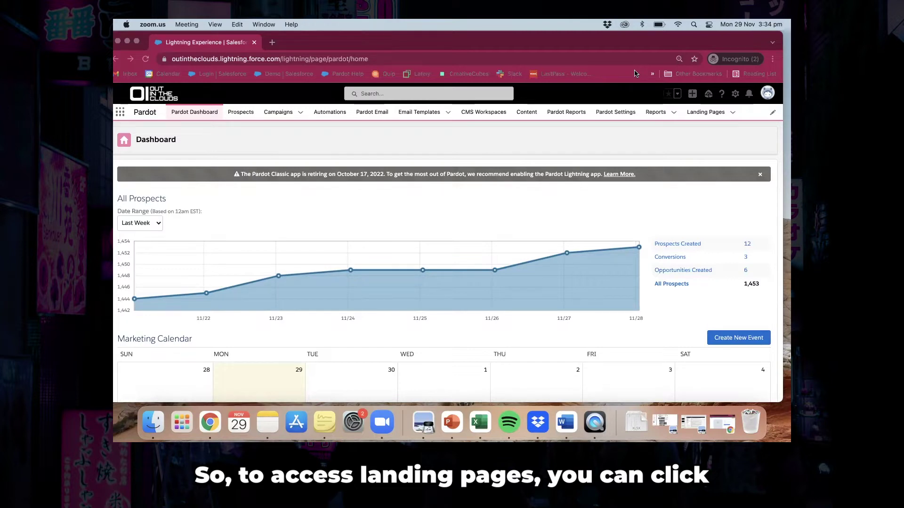
Show the new landing page option and recent records, and open the Landing Pages list
click(730, 110)
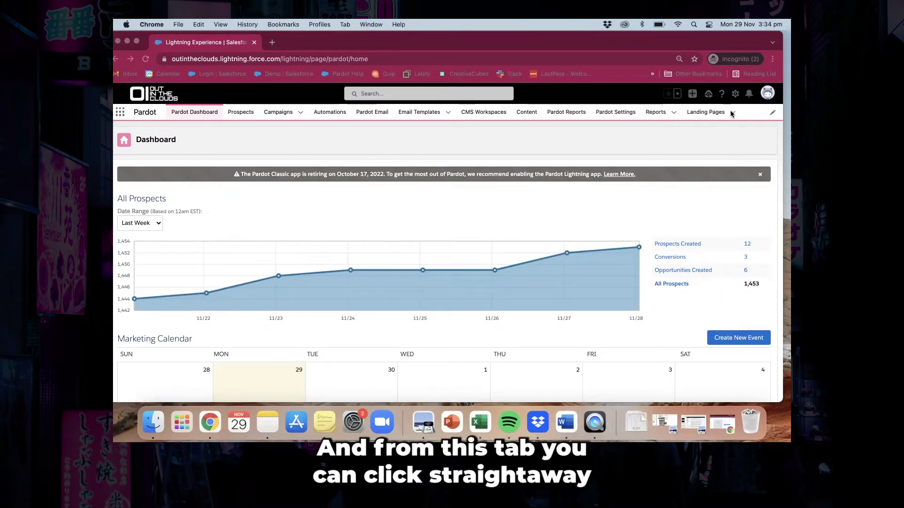
click(731, 114)
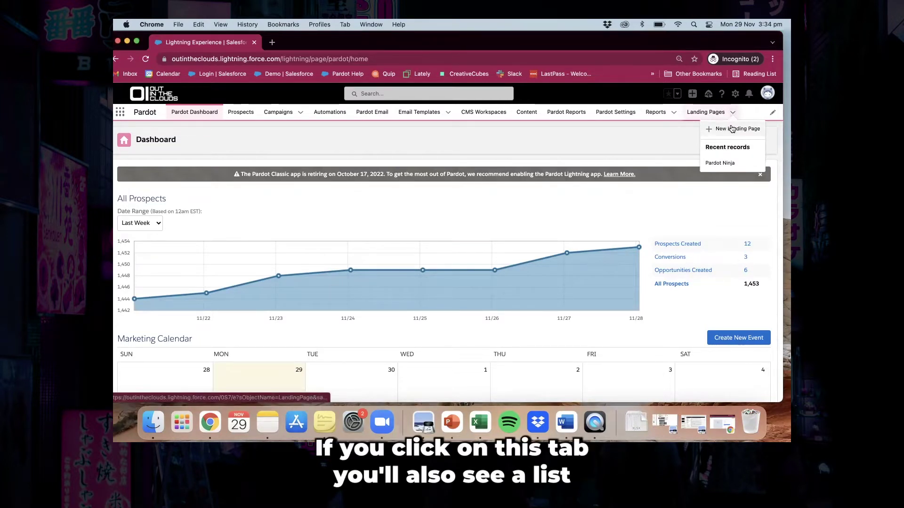
click(706, 112)
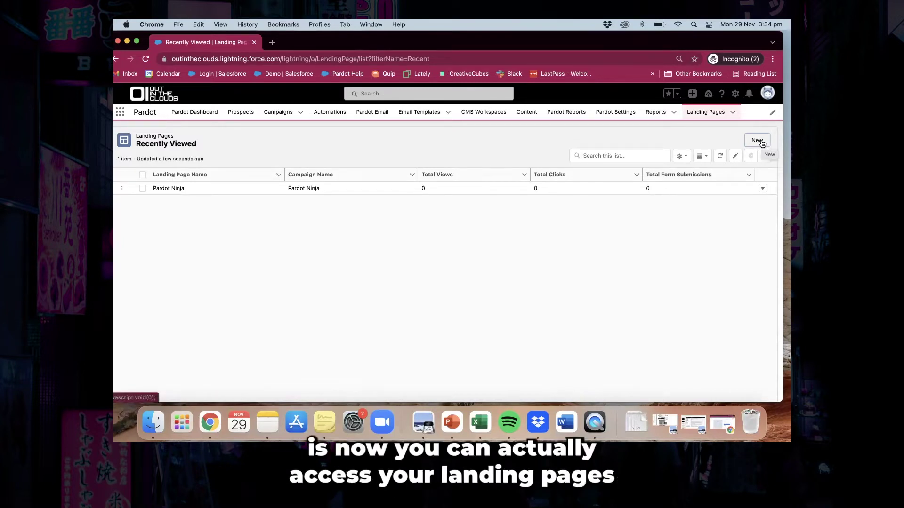
Open the Pardot Ninja campaign record and show the edit options of its existing landing page
click(281, 113)
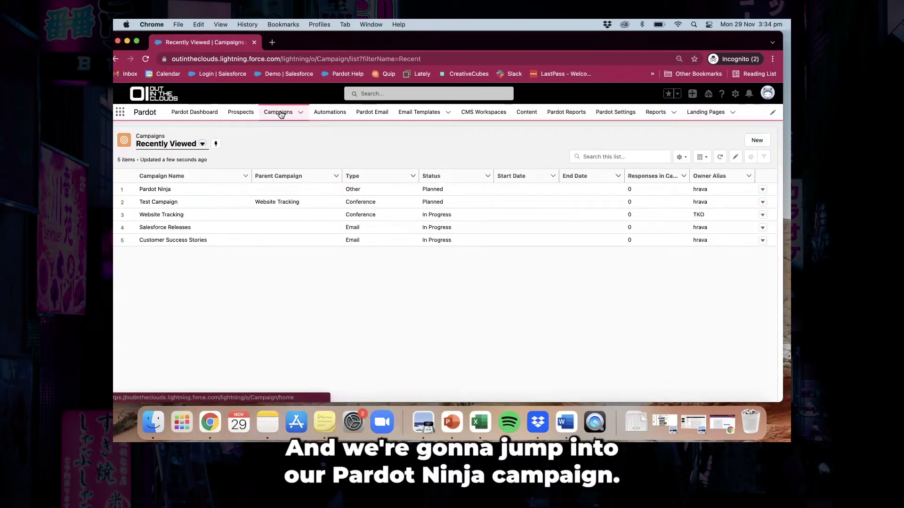
click(163, 189)
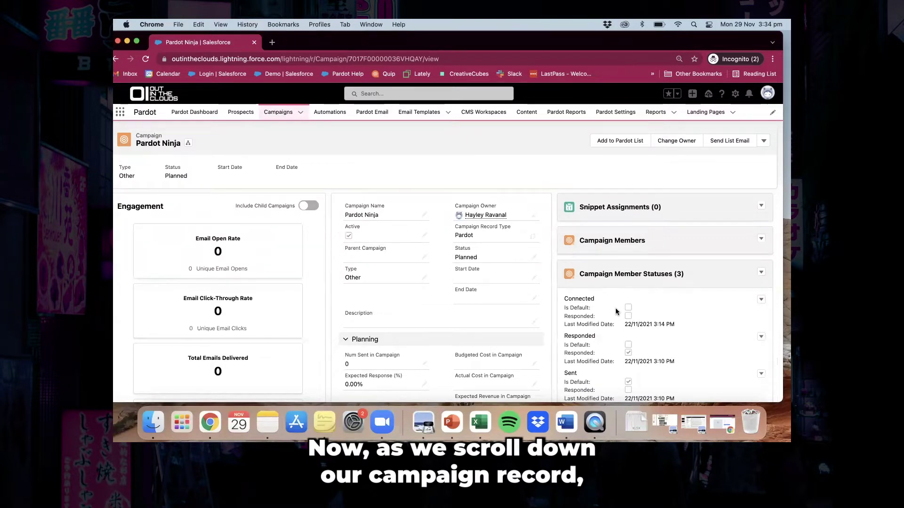
scroll(615, 311, down, 3)
scroll(615, 312, down, 10)
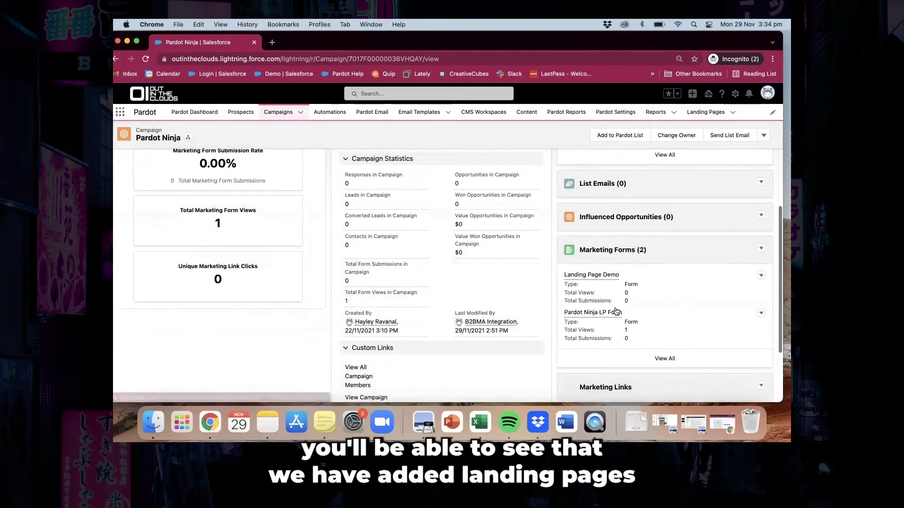
scroll(615, 311, down, 2)
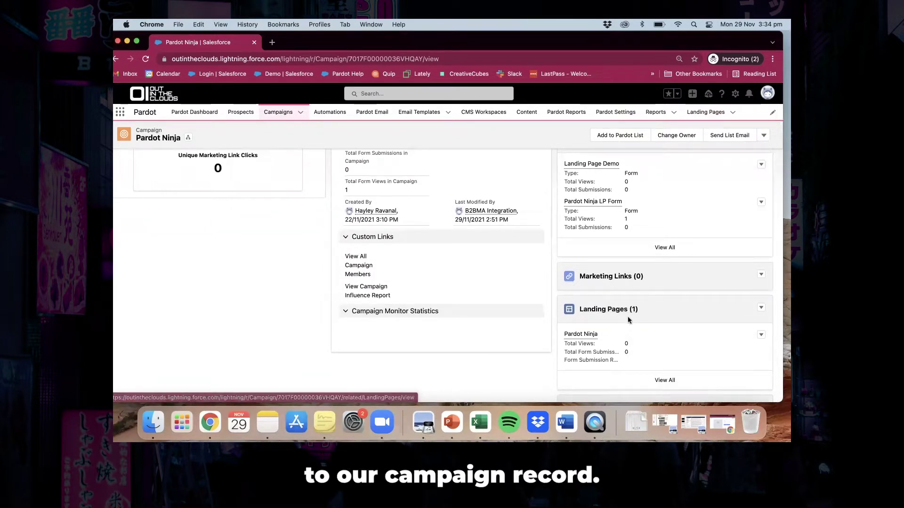
scroll(631, 340, down, 1)
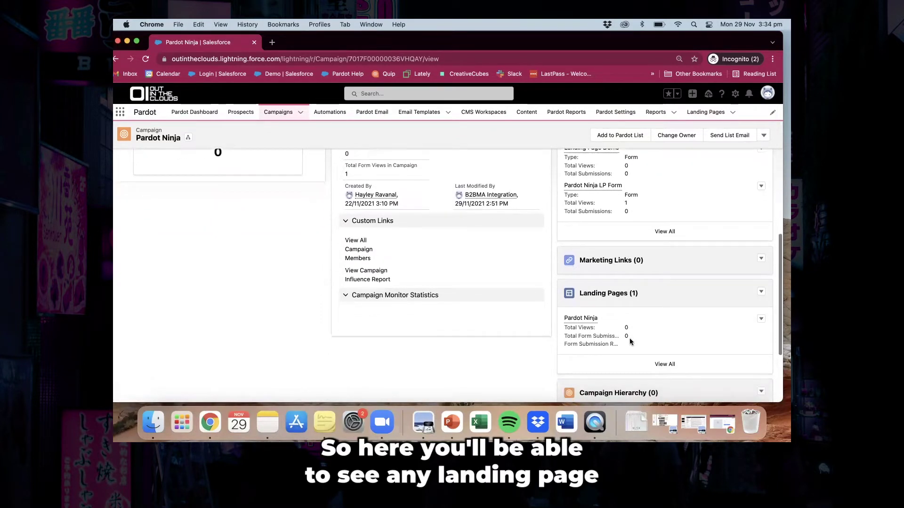
scroll(631, 341, up, 1)
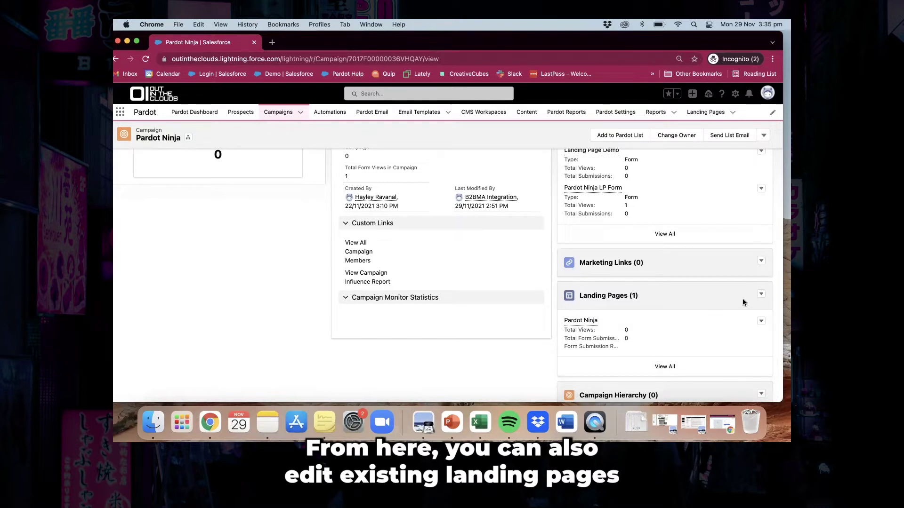
click(761, 323)
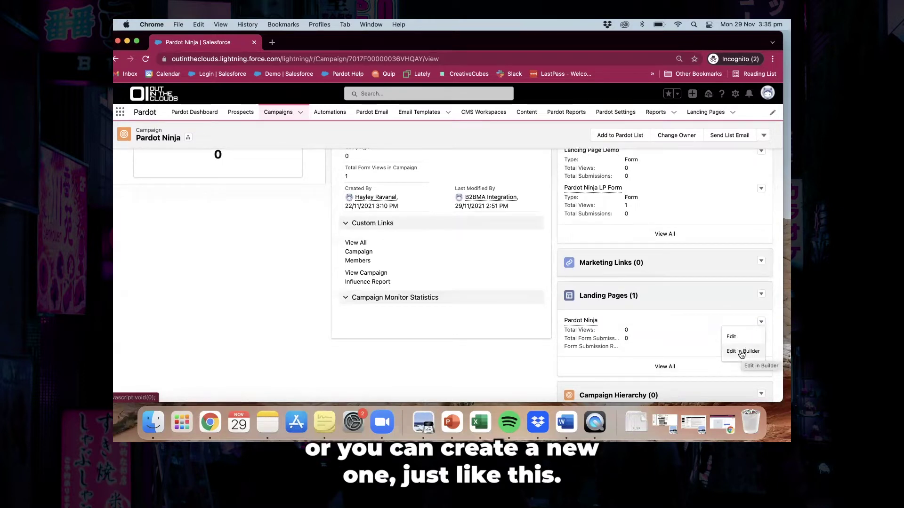
Create and save a landing page named Pardot Ninja Demo from the campaign, and dismiss the calendar reminder
click(762, 297)
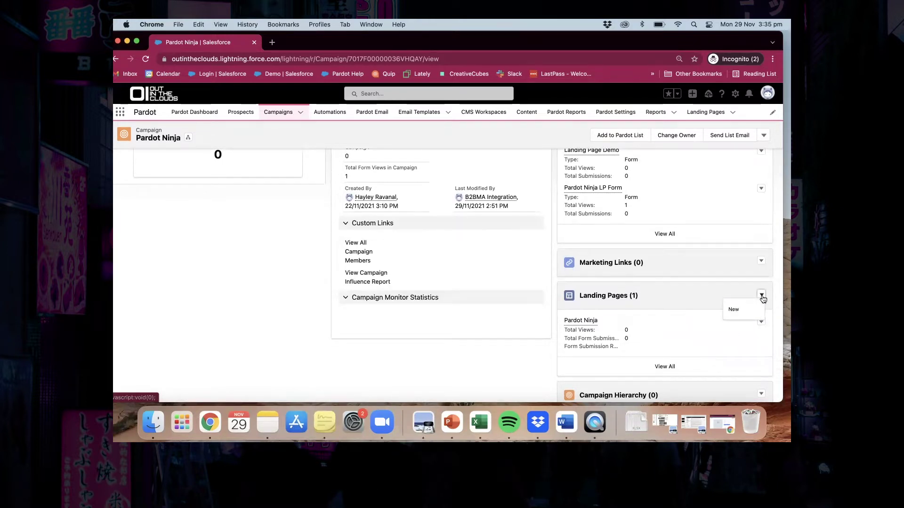
click(732, 311)
text(pA)
key(BackSpace)
key(BackSpace)
text(Pardot N)
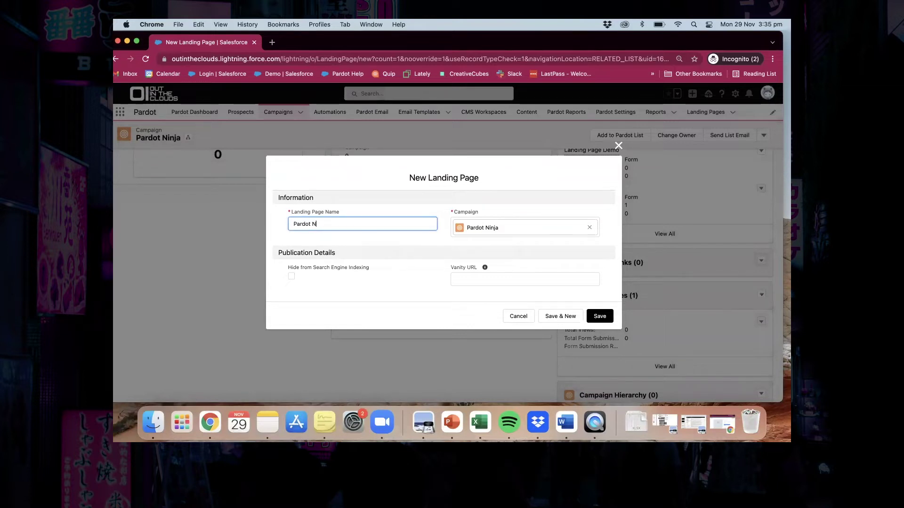
text(inja Demo)
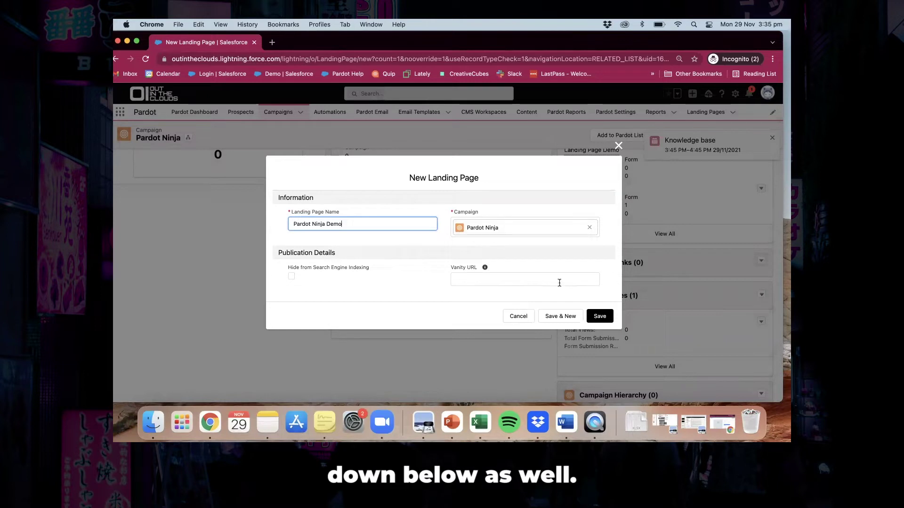
click(599, 316)
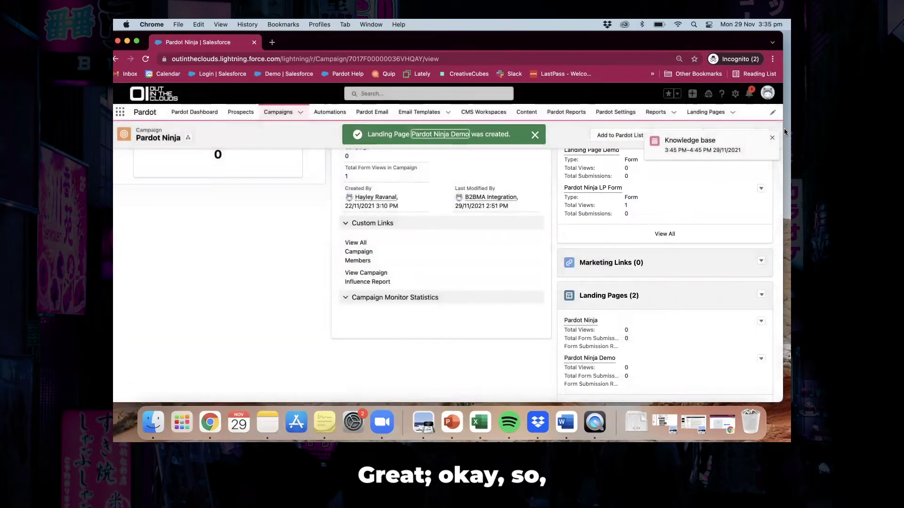
click(773, 139)
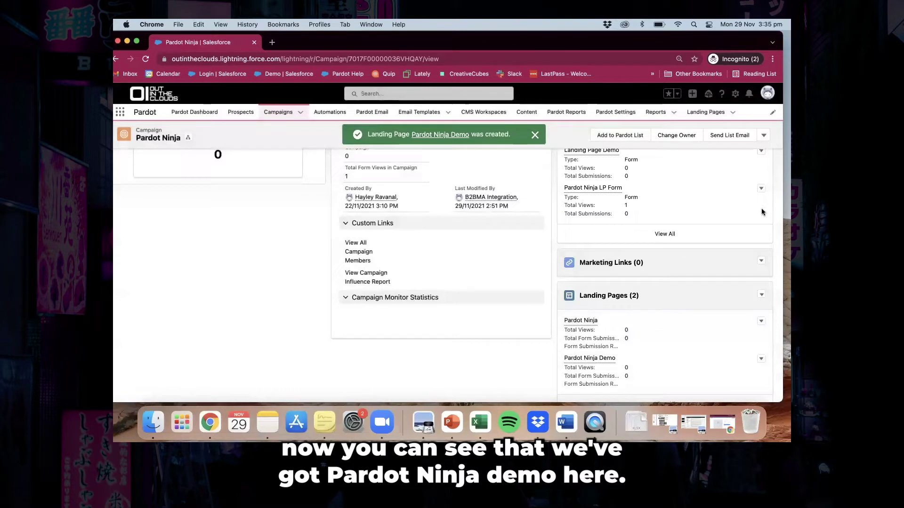
Open the Pardot Ninja Demo landing page in the builder
mouse_move(592, 360)
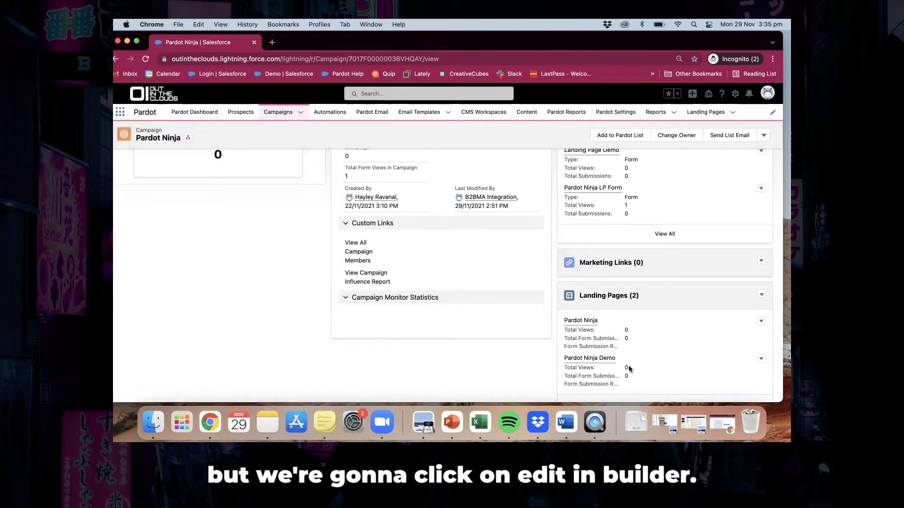
click(761, 359)
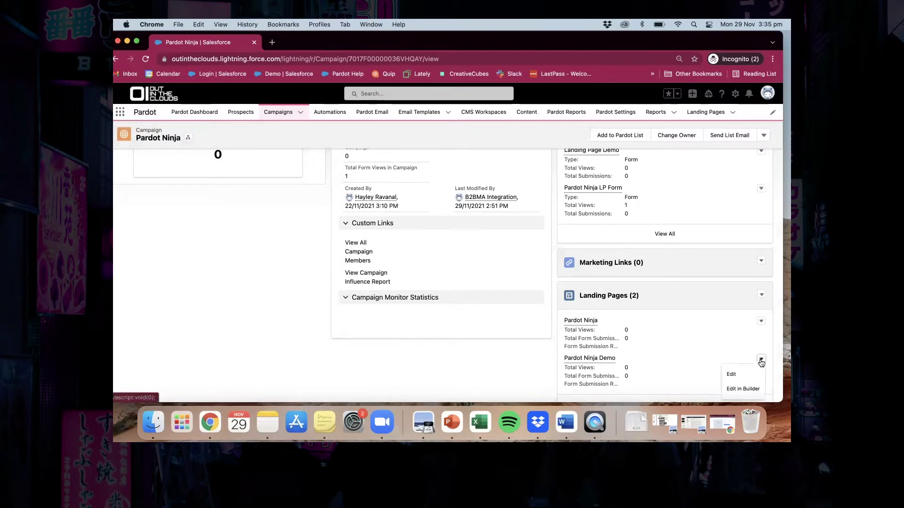
click(743, 389)
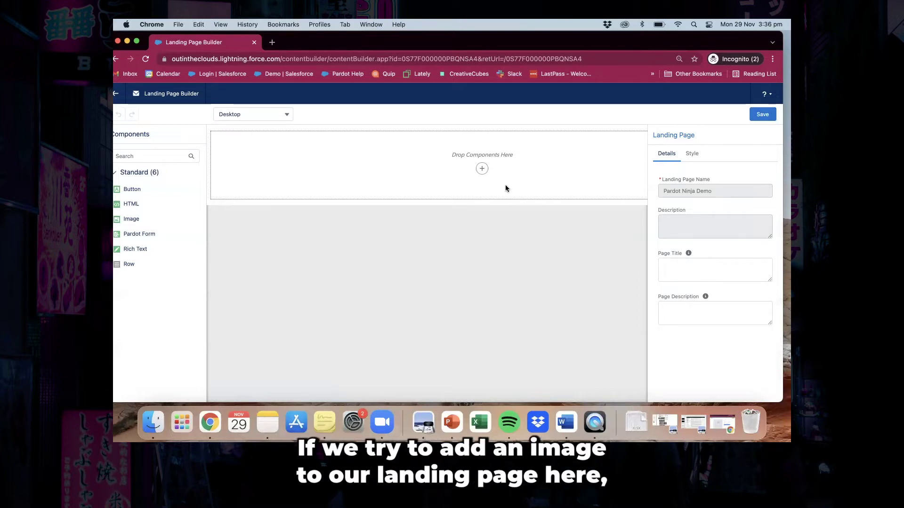
Add an image component to the empty landing page and open the CMS content selector for it
click(482, 169)
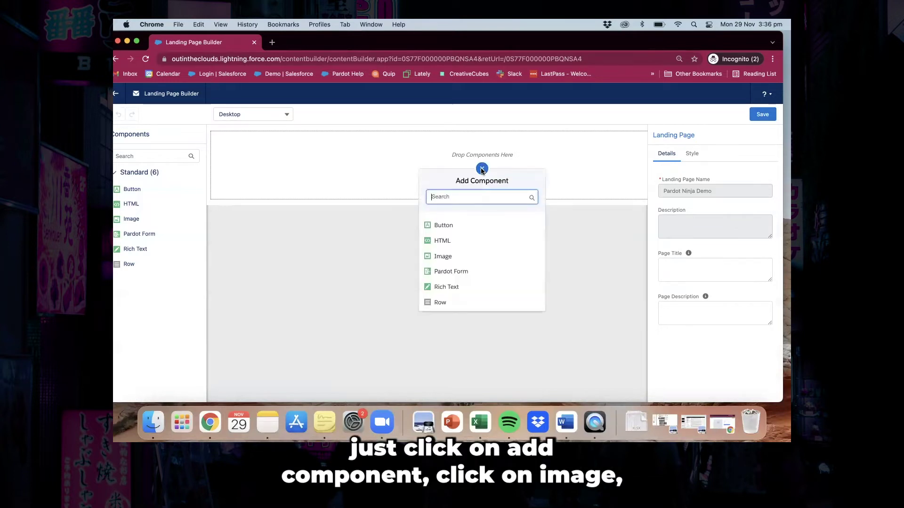
click(475, 254)
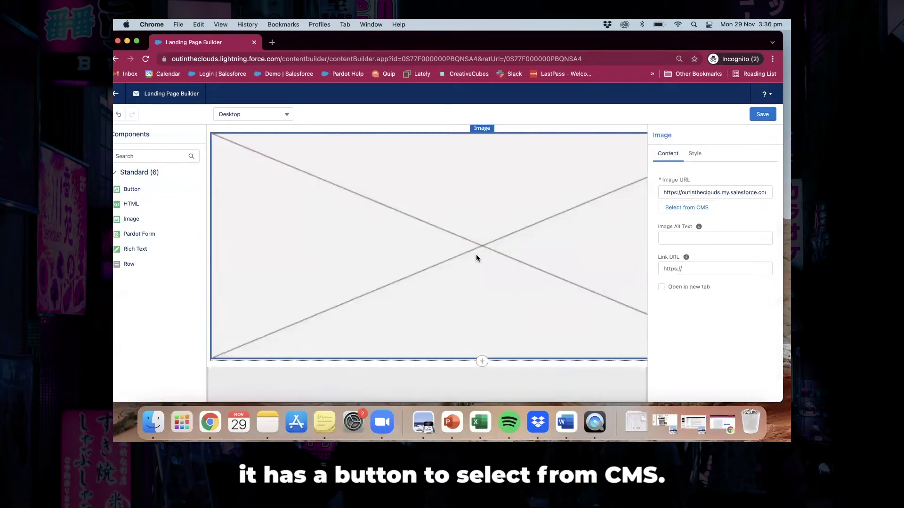
click(685, 208)
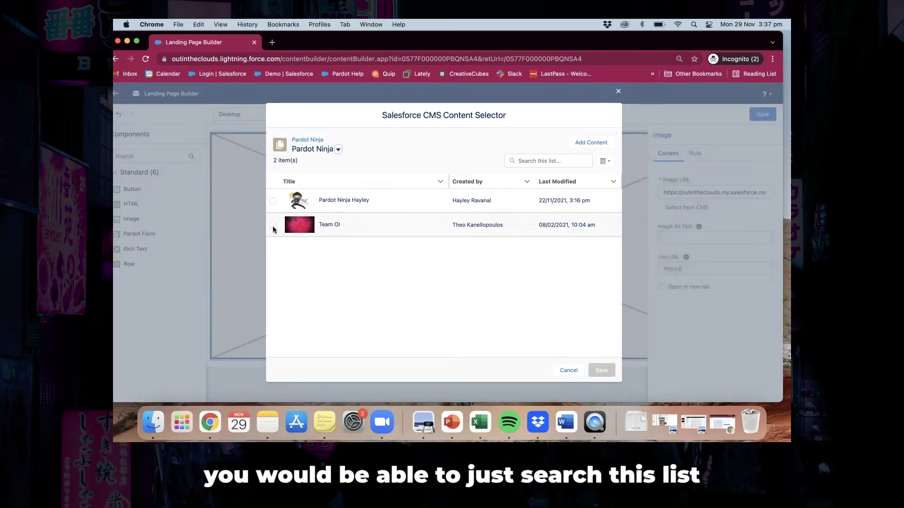
Search the CMS content by title for "ninja" and clear the search
click(521, 162)
text(ninj)
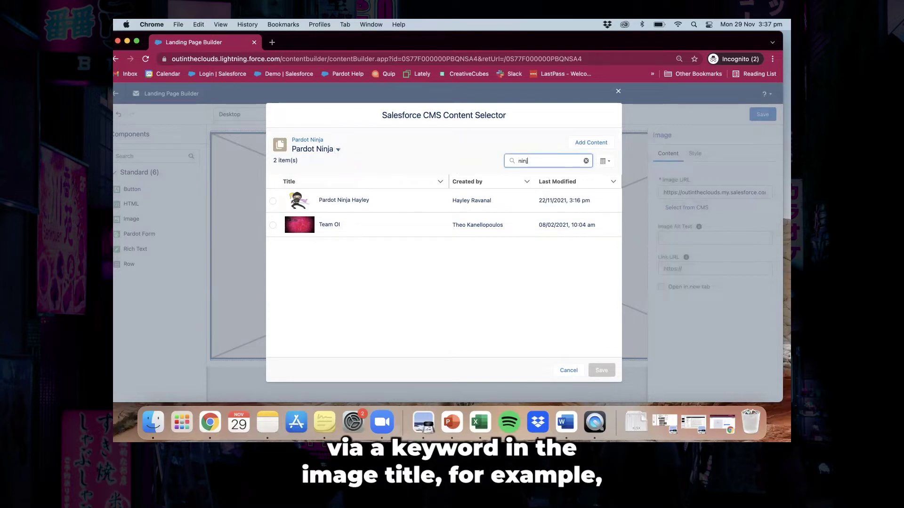
text(a)
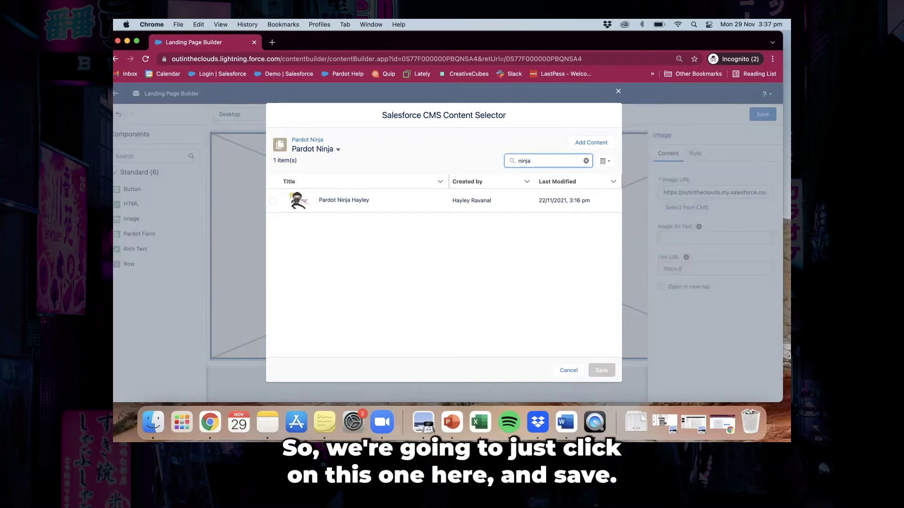
click(585, 160)
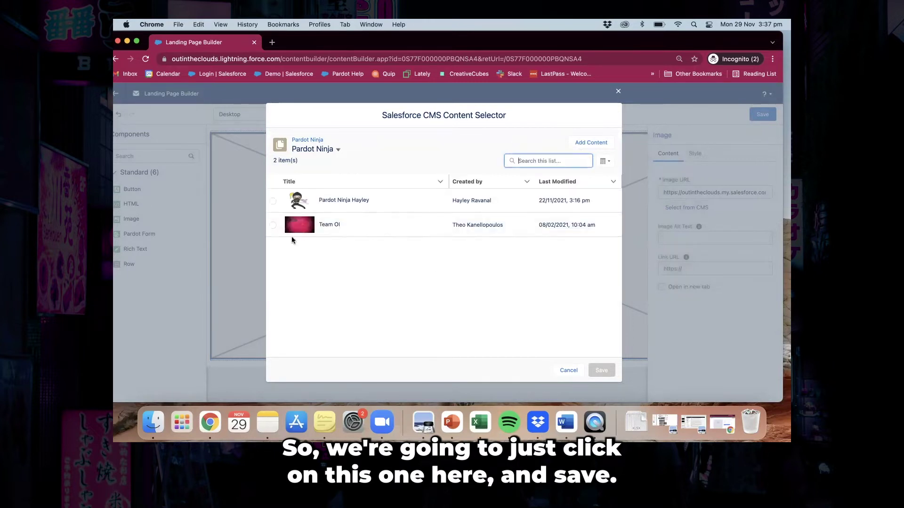
click(273, 225)
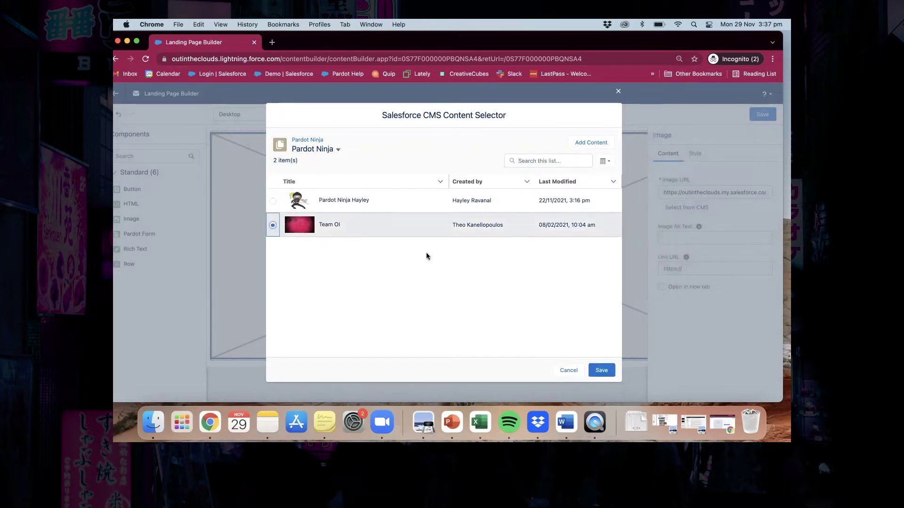
click(606, 372)
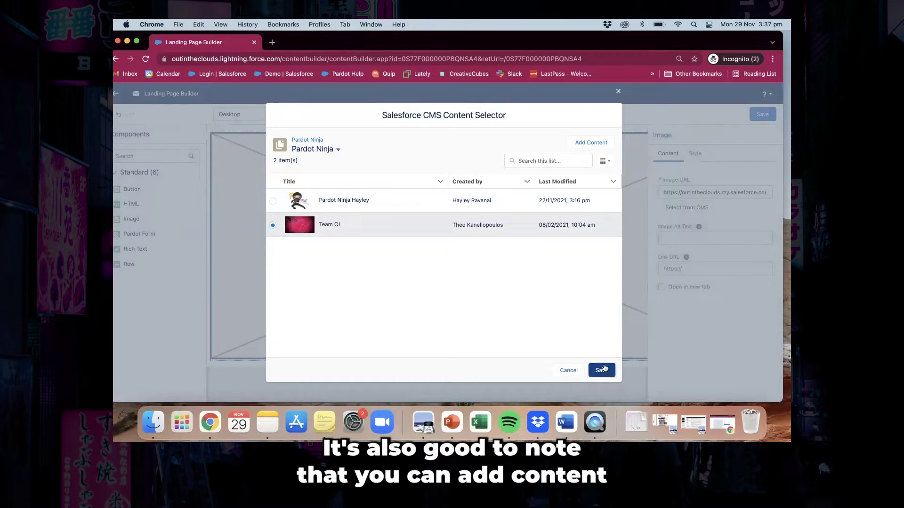
click(586, 144)
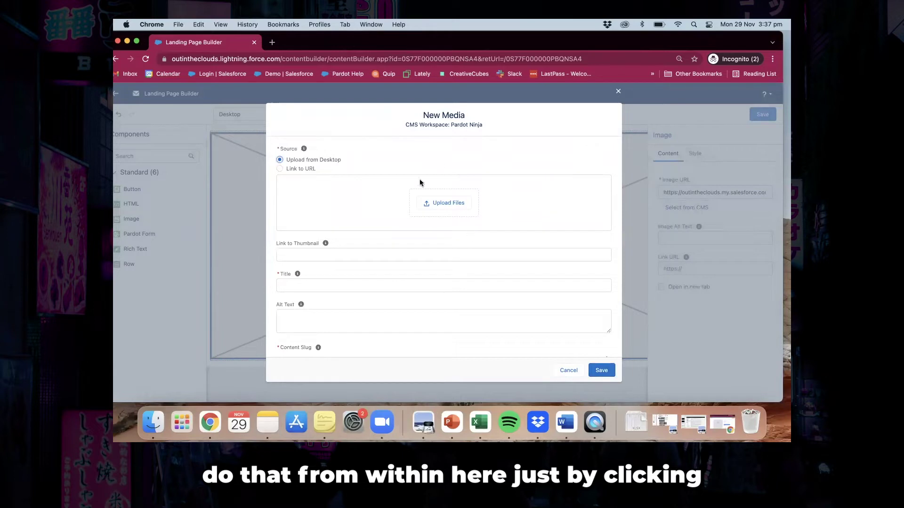
click(568, 371)
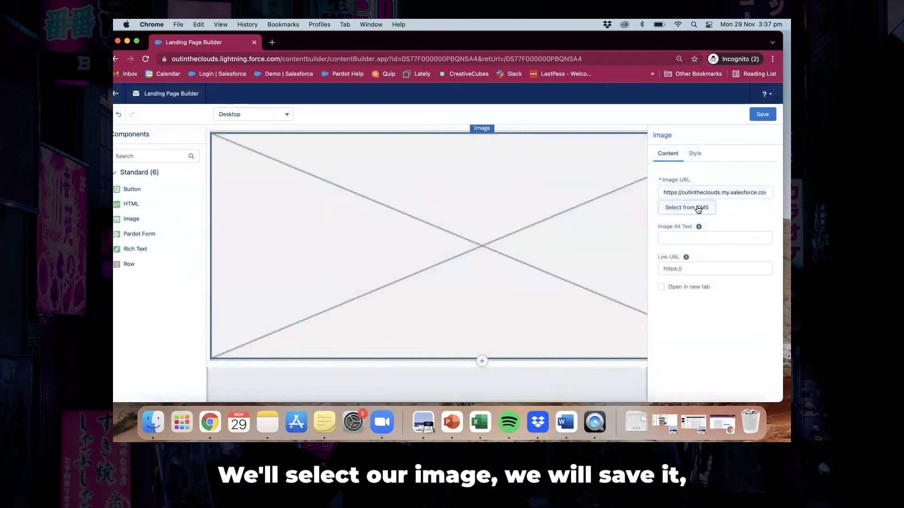
Set the Team OI image from the CMS as the image component's source
click(697, 209)
click(310, 227)
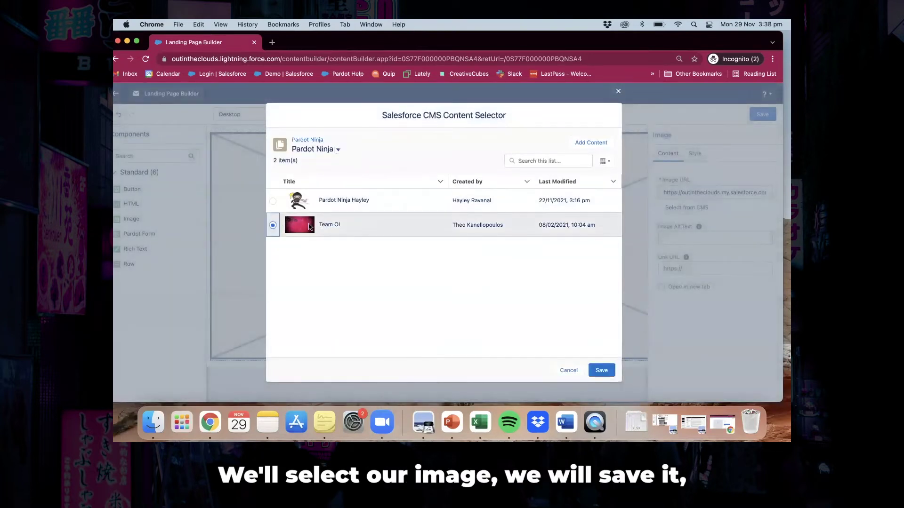
click(601, 370)
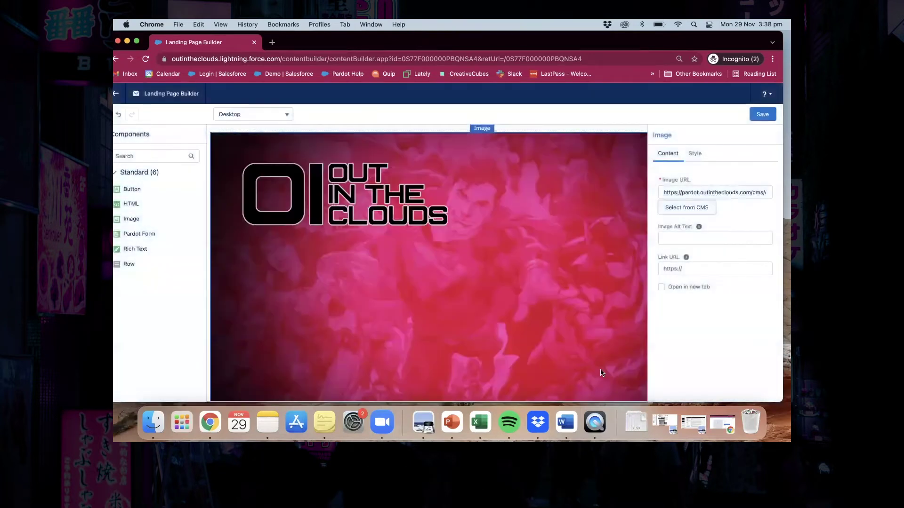
Examine the image component's size, alignment and margin style settings
scroll(551, 310, down, 2)
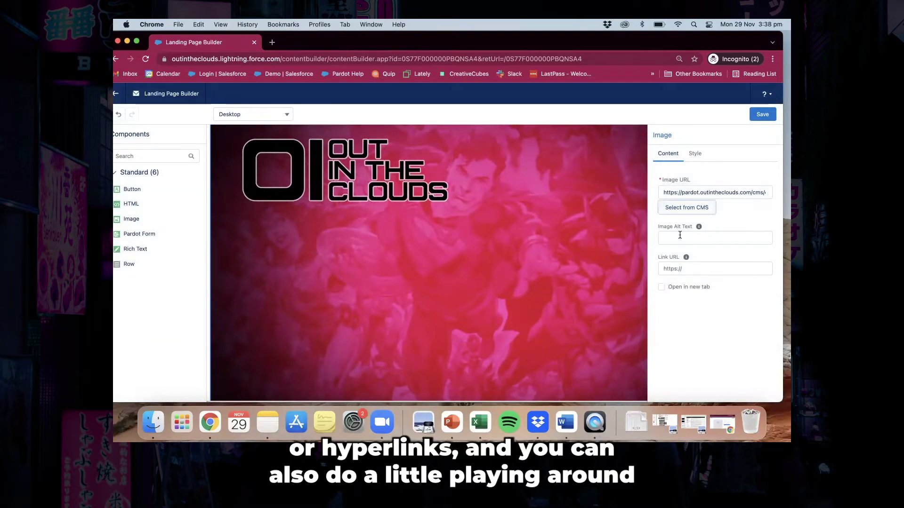
click(695, 154)
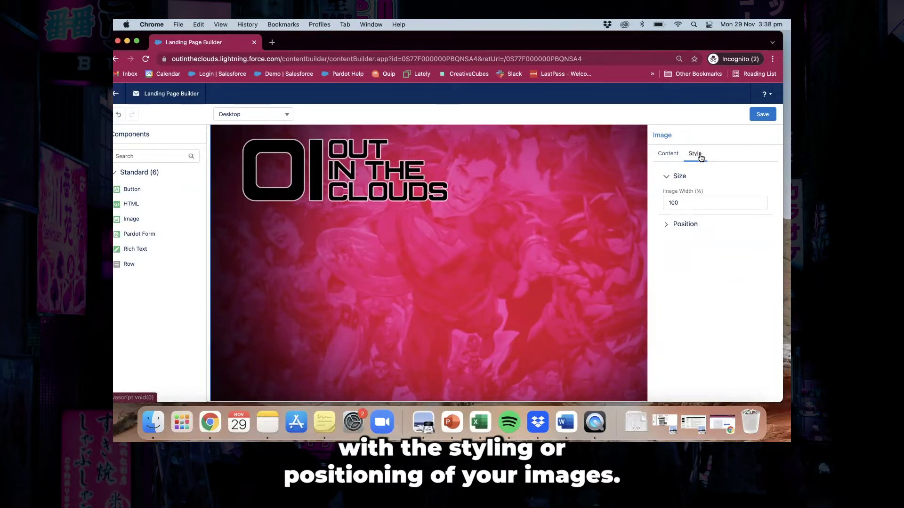
click(667, 225)
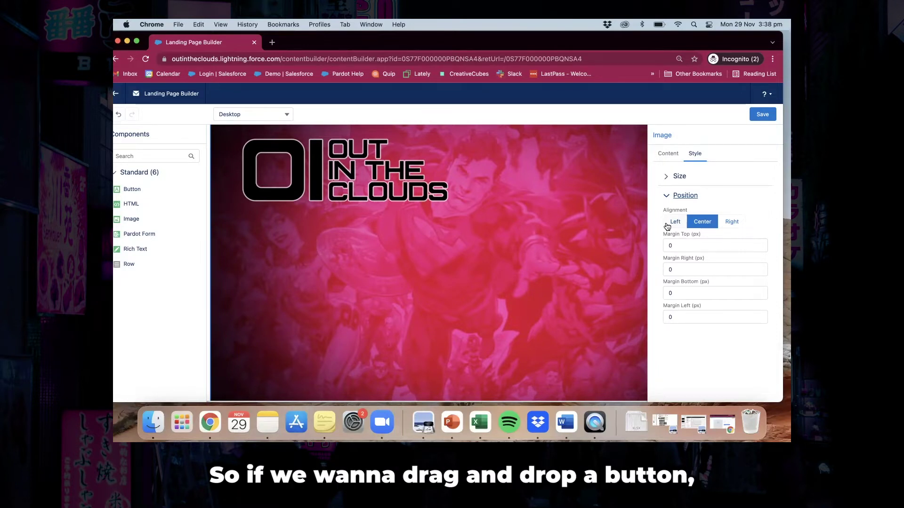
Add a button component directly below the image on the landing page
scroll(583, 249, down, 2)
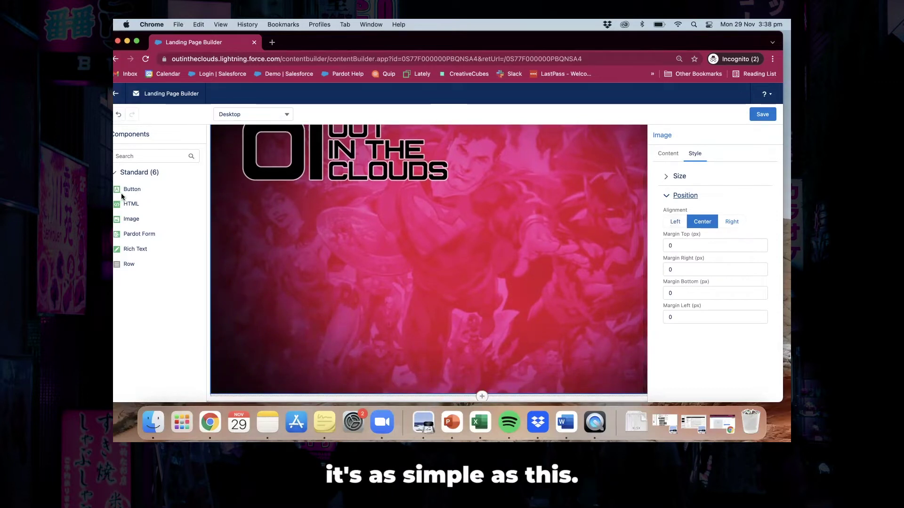
drag(120, 191, 343, 365)
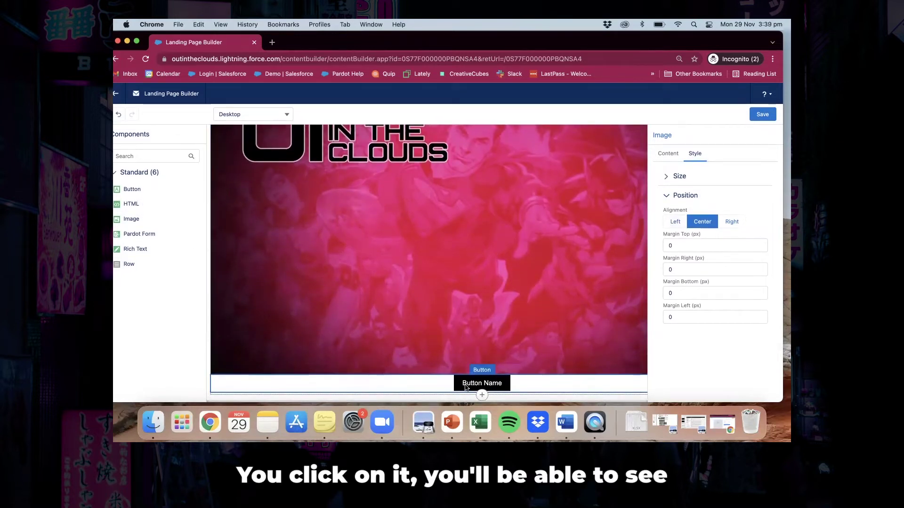
Set the button component's text to "This is a button!"
click(465, 386)
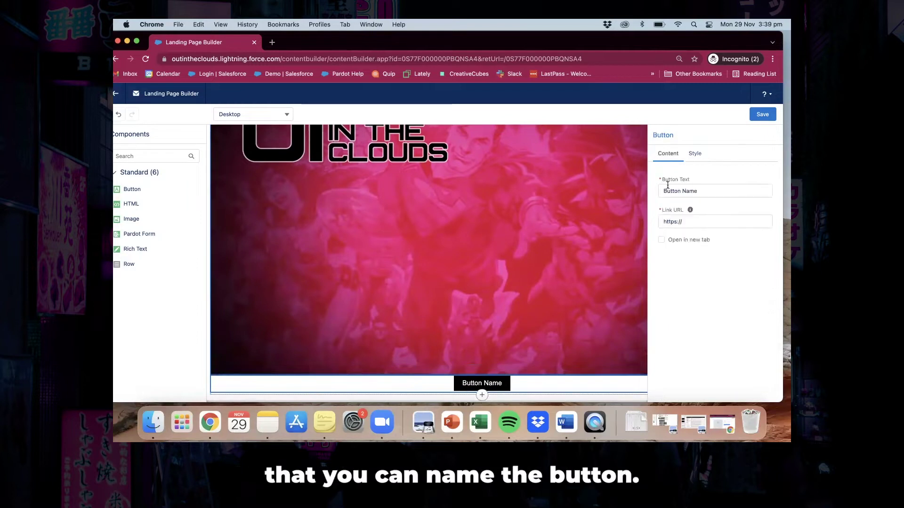
drag(698, 193, 645, 193)
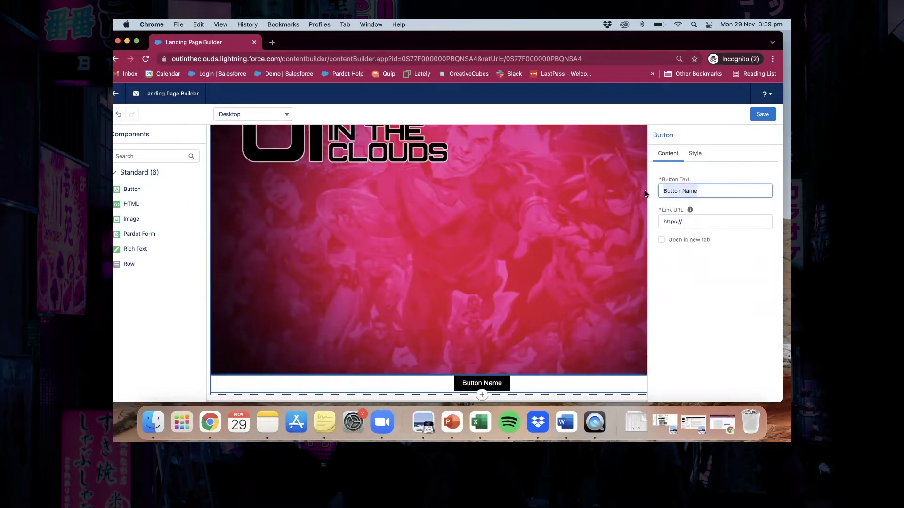
text(This is a button!)
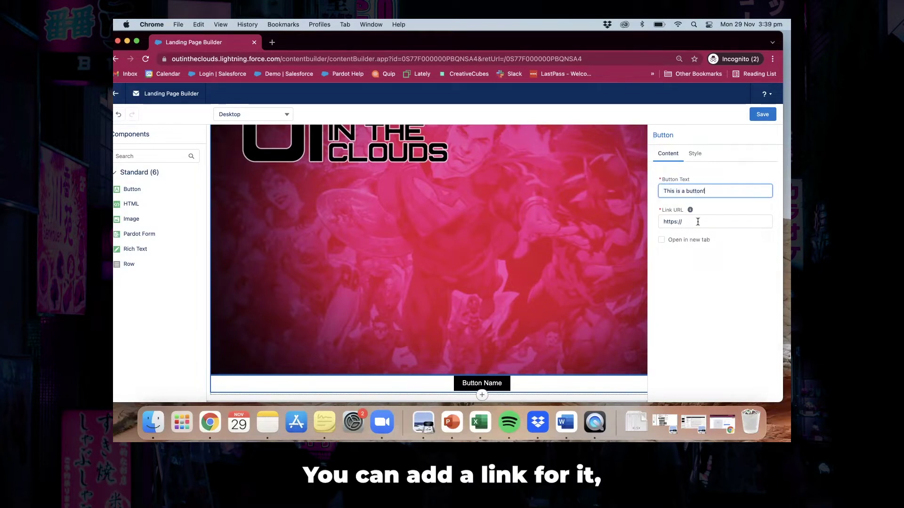
Change the button text's font family to Arial Black
click(699, 156)
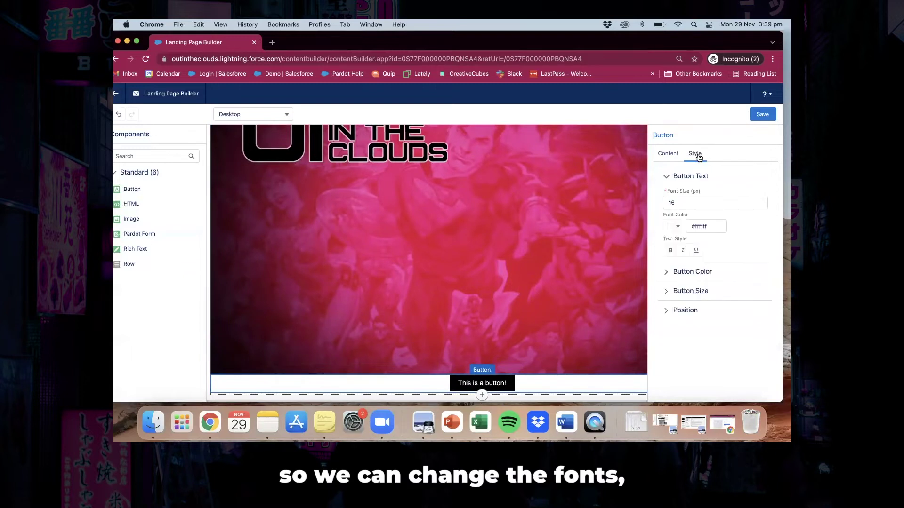
click(698, 205)
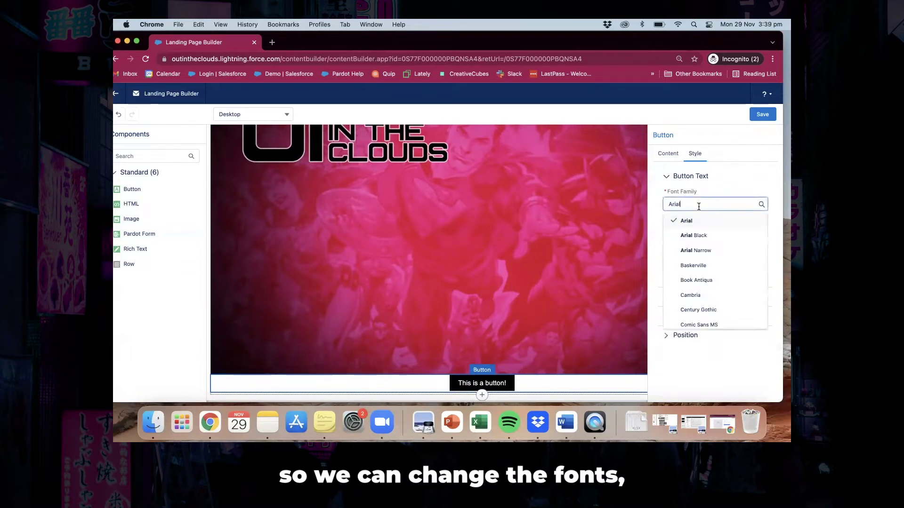
click(697, 240)
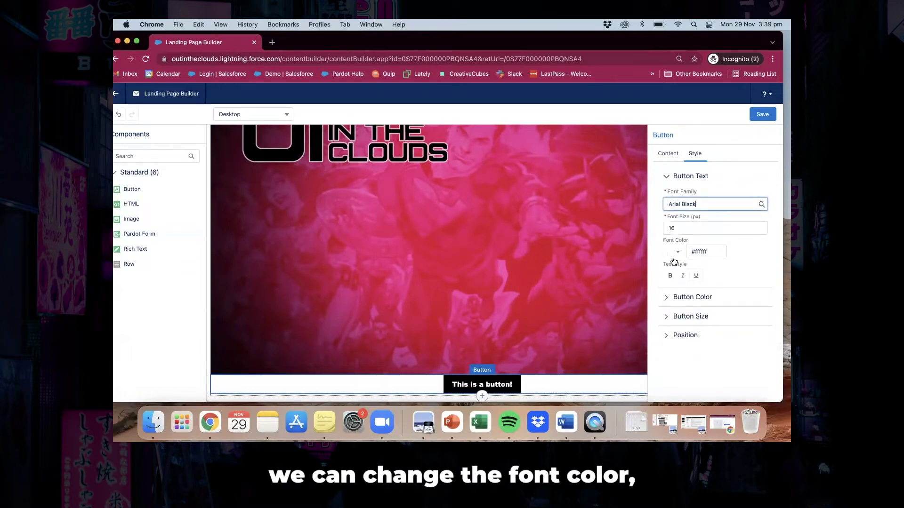
Set the button's fill color to the pinkish red #E7294F
click(665, 298)
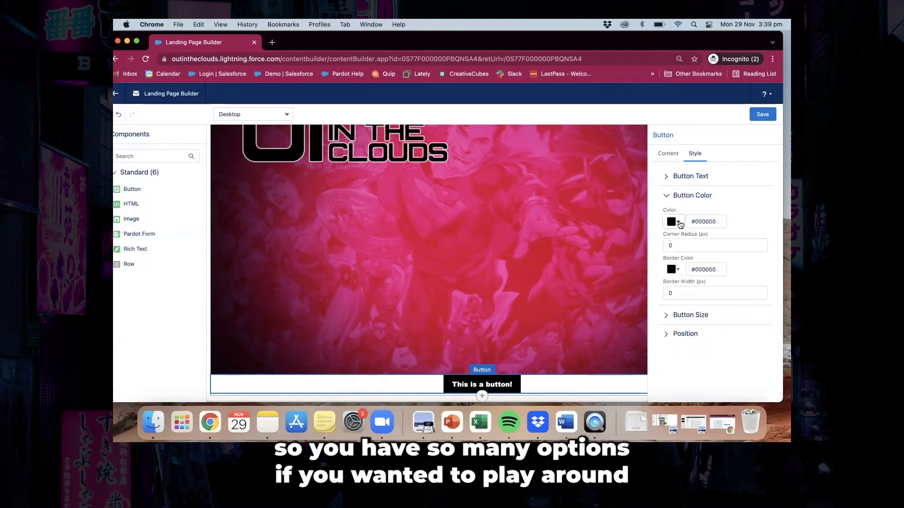
click(676, 221)
click(662, 278)
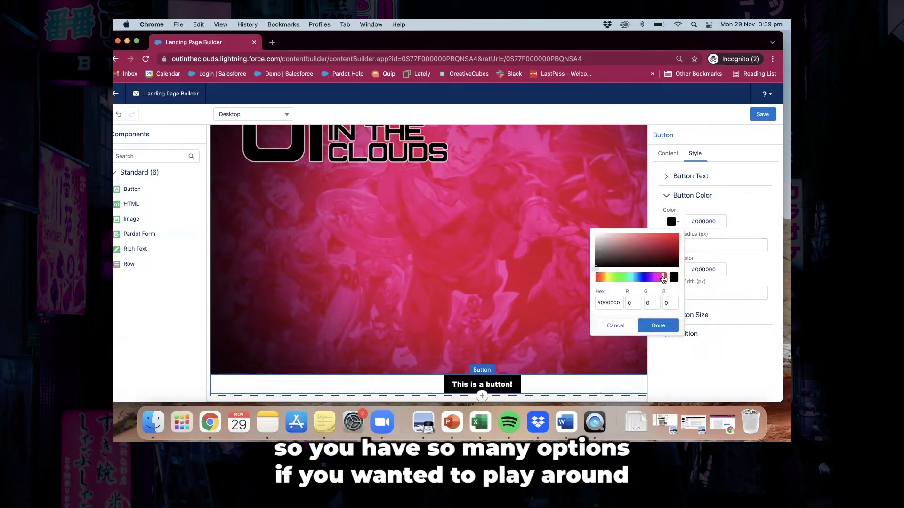
click(663, 238)
click(676, 328)
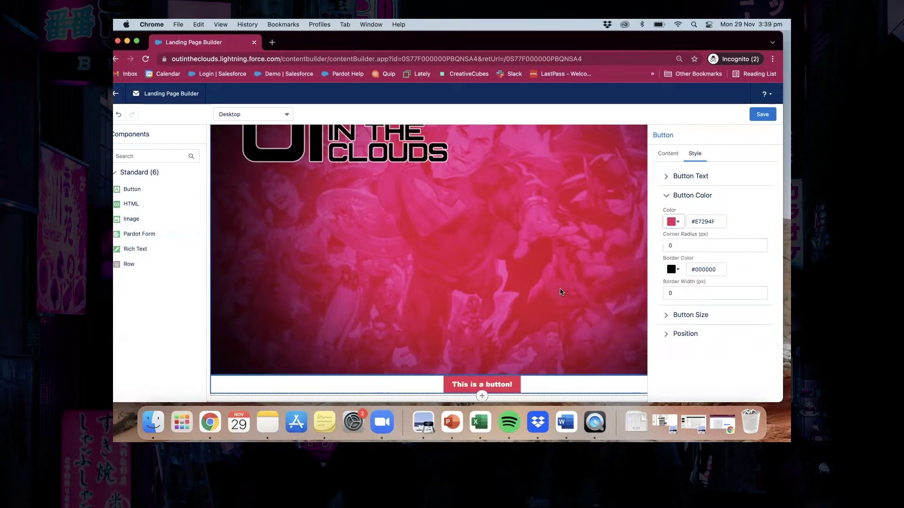
Add an HTML component between the image and the button and open its HTML value for editing
scroll(560, 291, right, 2)
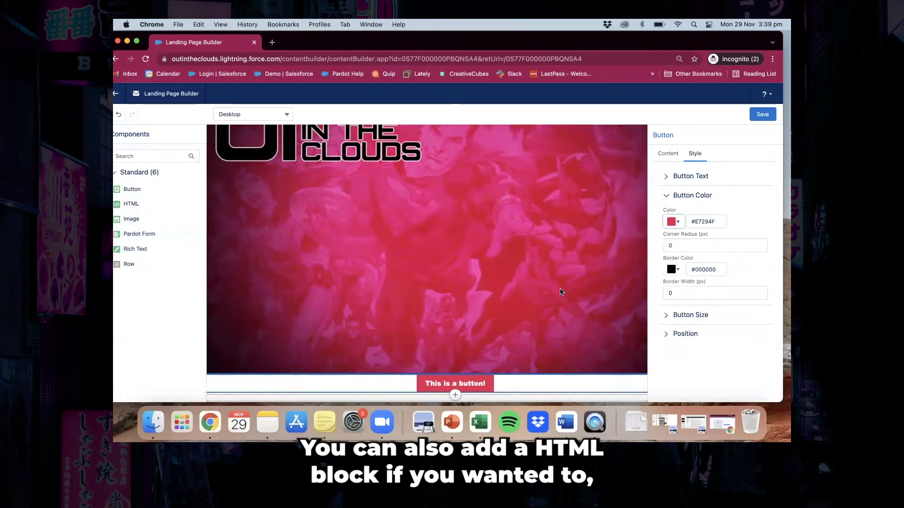
scroll(257, 217, down, 1)
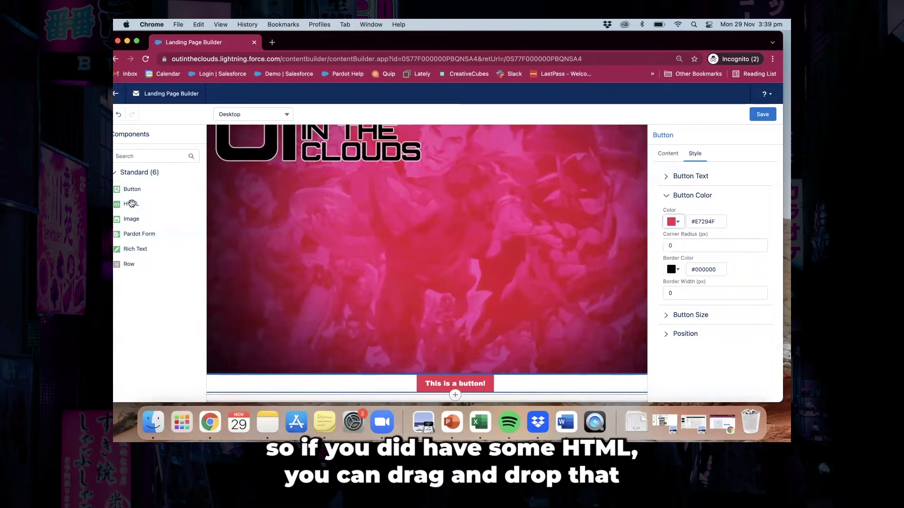
drag(132, 204, 310, 356)
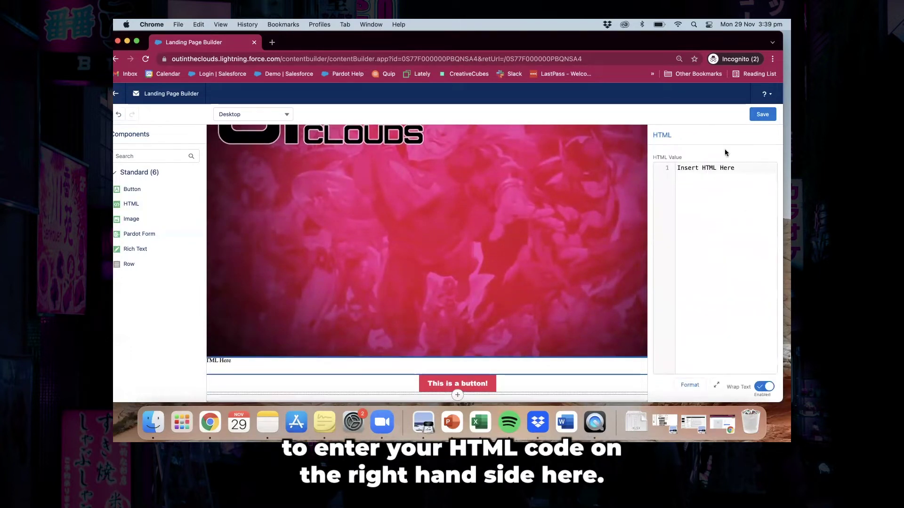
click(727, 230)
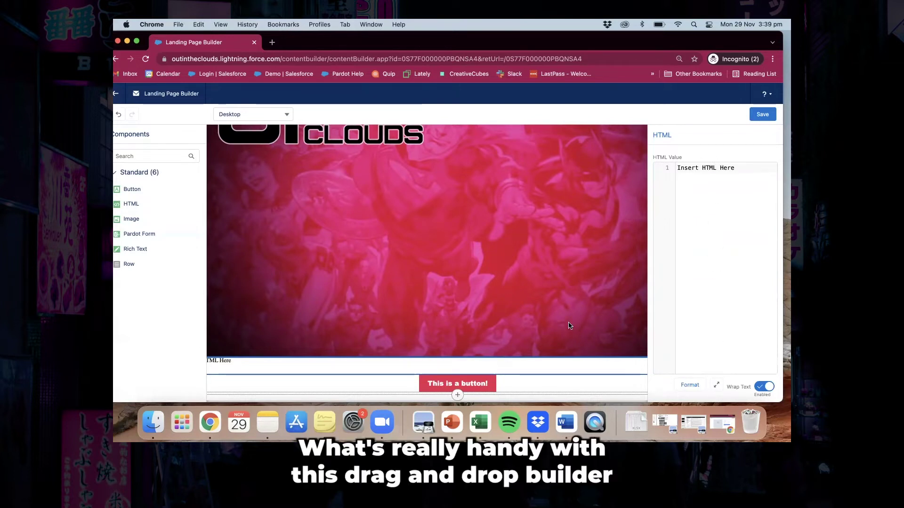
Try two columns in the row that holds the HTML component, and return it to one column
scroll(569, 326, right, 3)
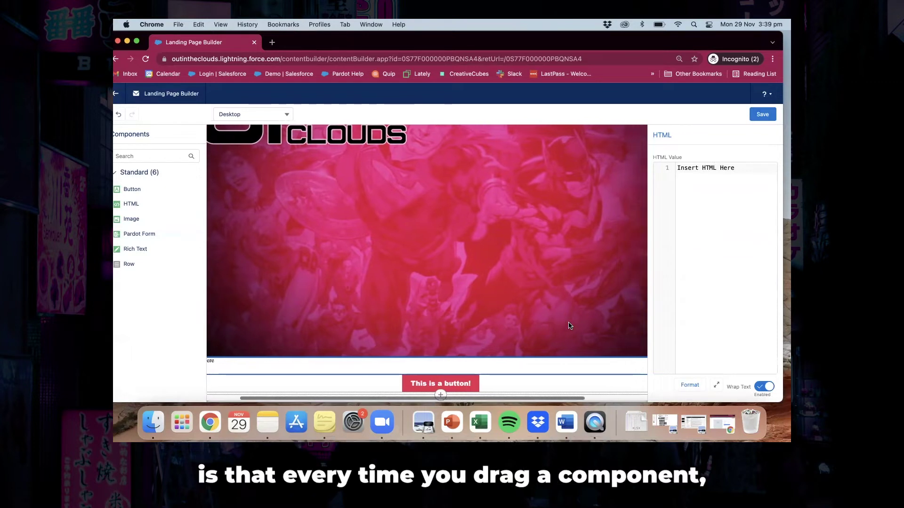
scroll(569, 325, right, 3)
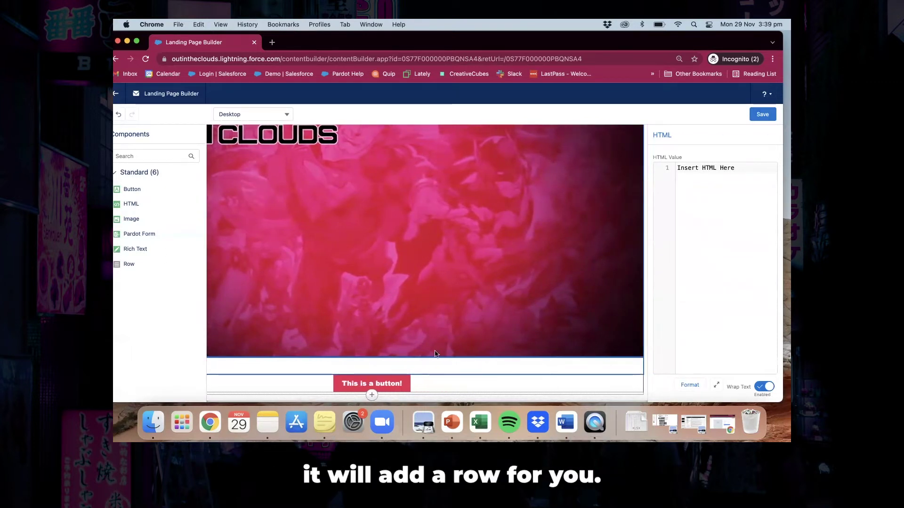
scroll(451, 355, left, 1)
scroll(452, 355, left, 6)
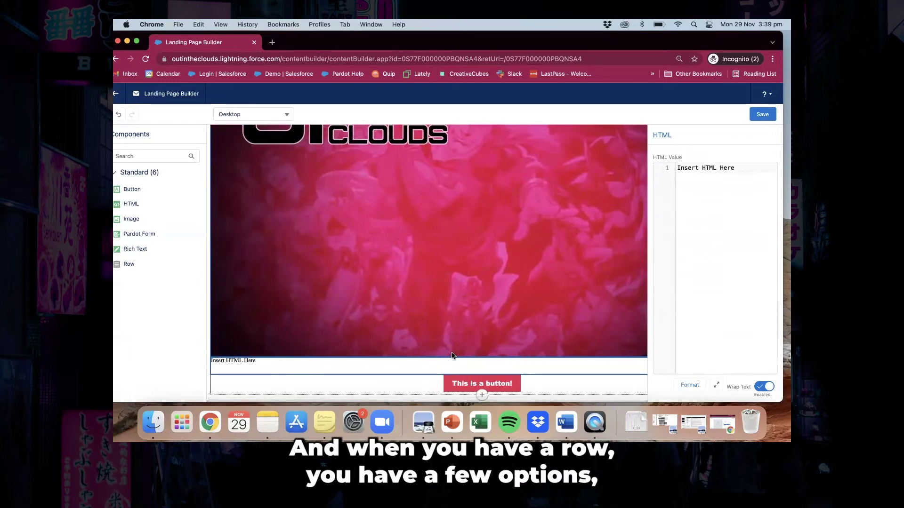
scroll(452, 355, right, 5)
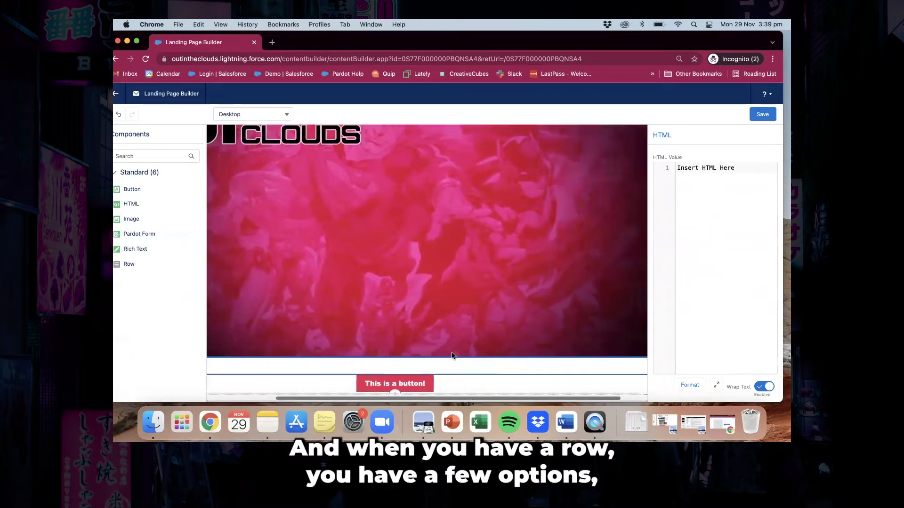
scroll(451, 356, right, 2)
mouse_move(568, 376)
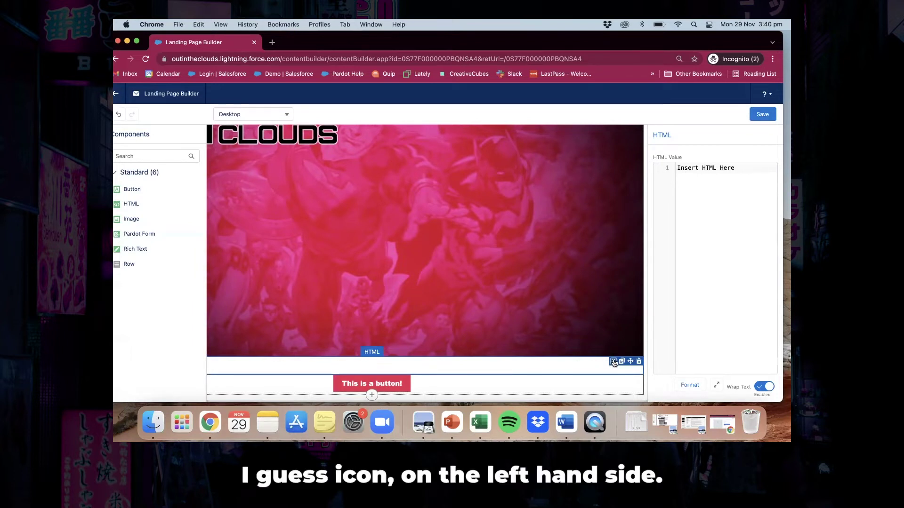
click(613, 361)
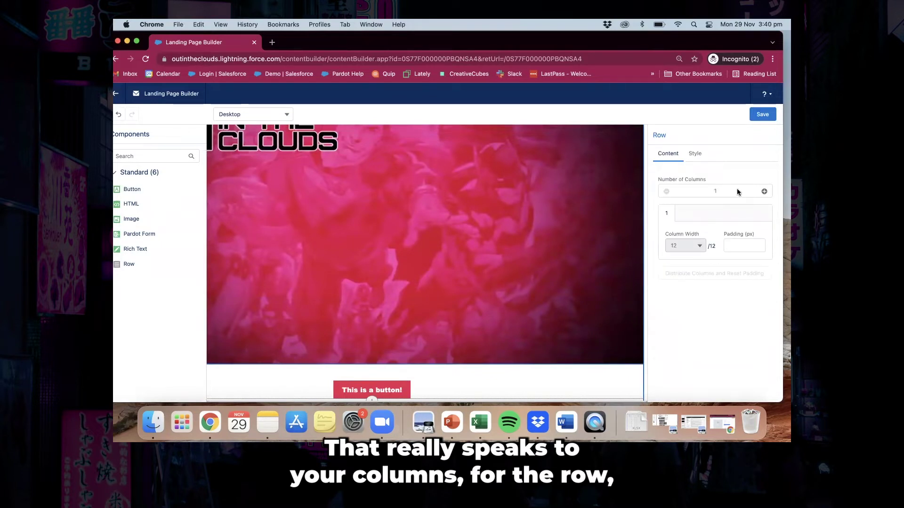
click(763, 191)
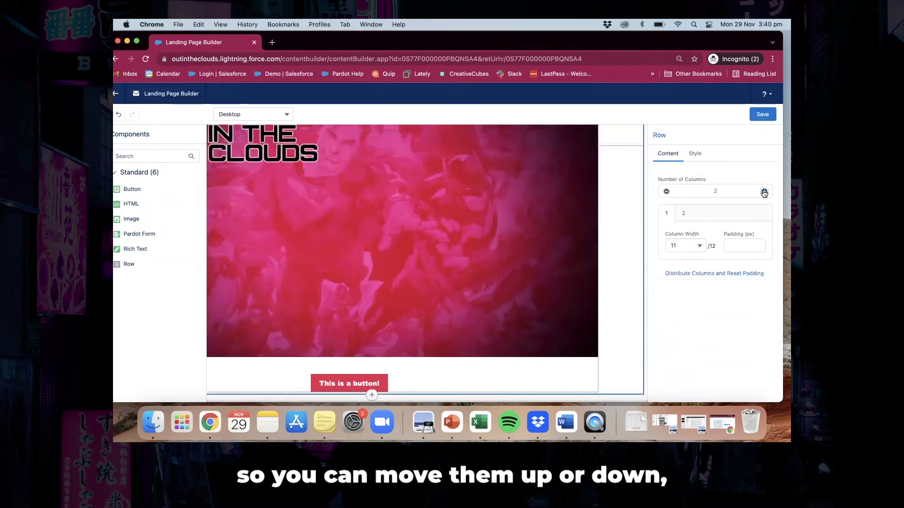
click(666, 191)
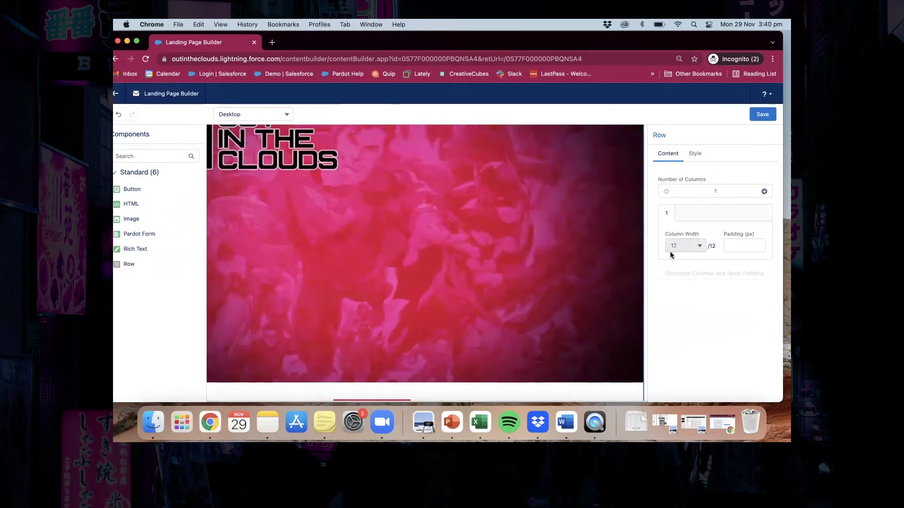
Duplicate the button component, try to reorder the two buttons, and delete the extra one
scroll(577, 267, down, 1)
mouse_move(620, 368)
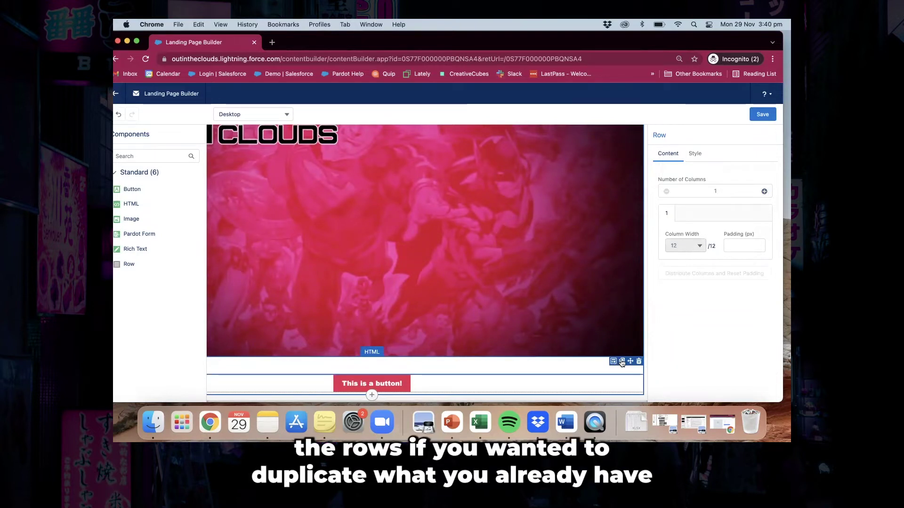
click(621, 379)
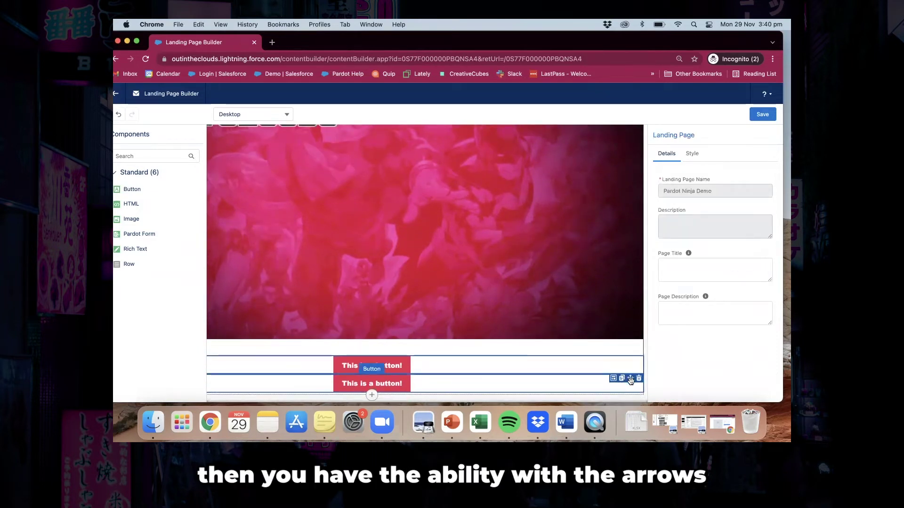
drag(631, 379, 614, 369)
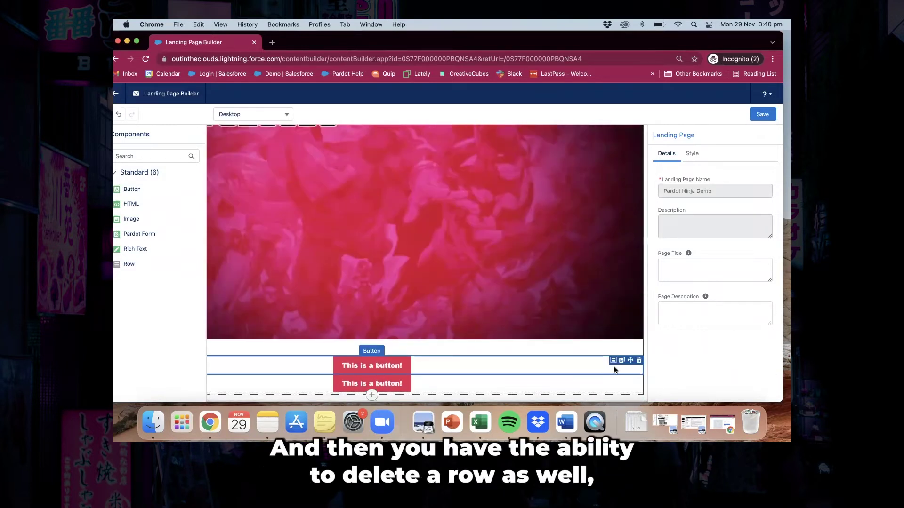
click(638, 361)
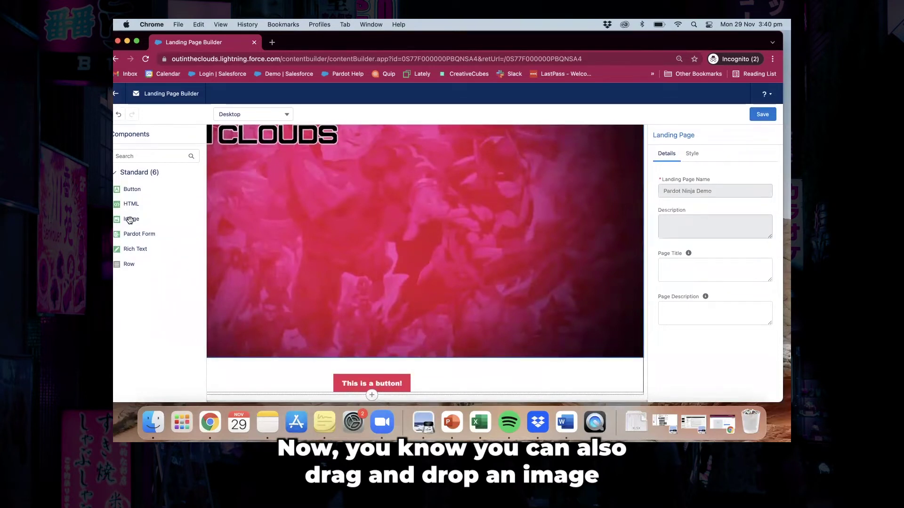
Add a rich text component directly below the image with the text "This is the new landing page builder for Pardot"
drag(128, 219, 333, 351)
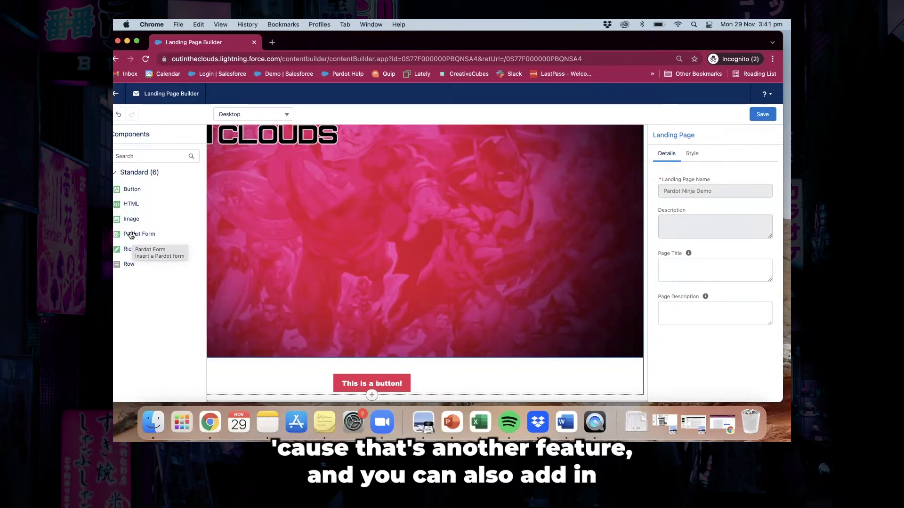
drag(126, 252, 278, 336)
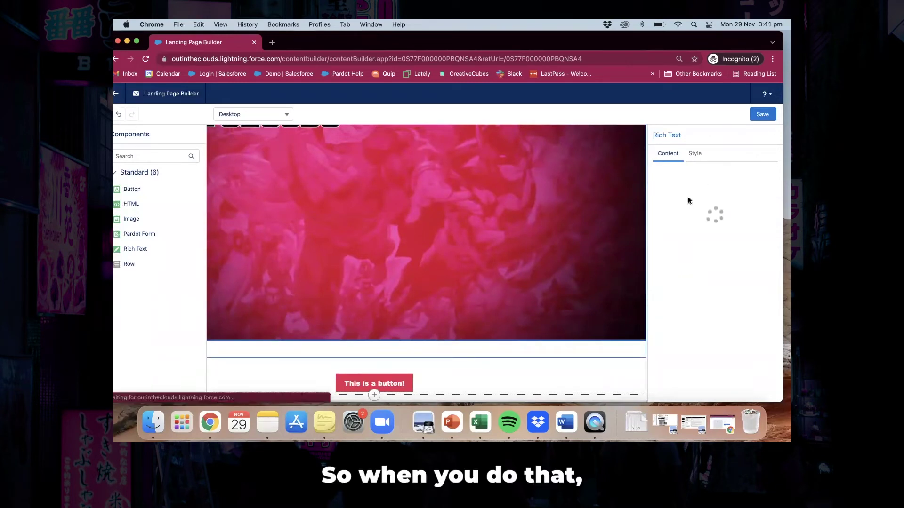
drag(709, 245, 659, 245)
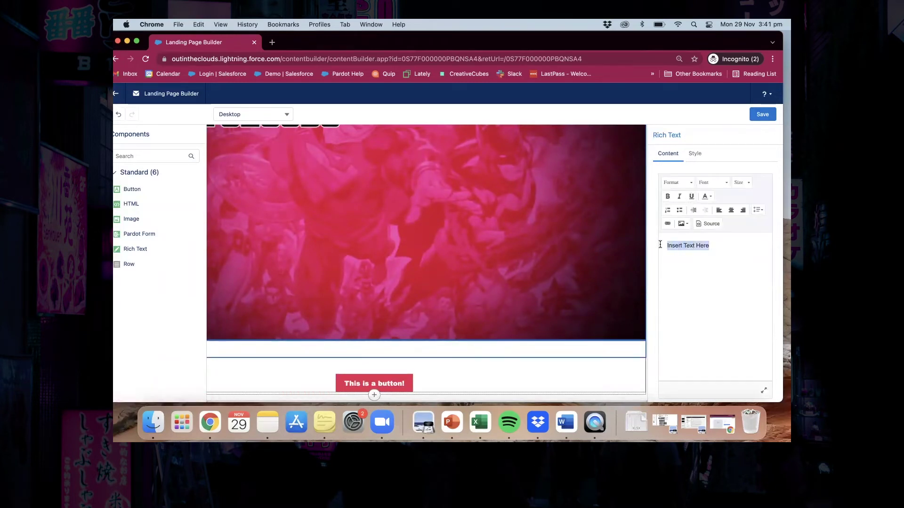
text(This is )
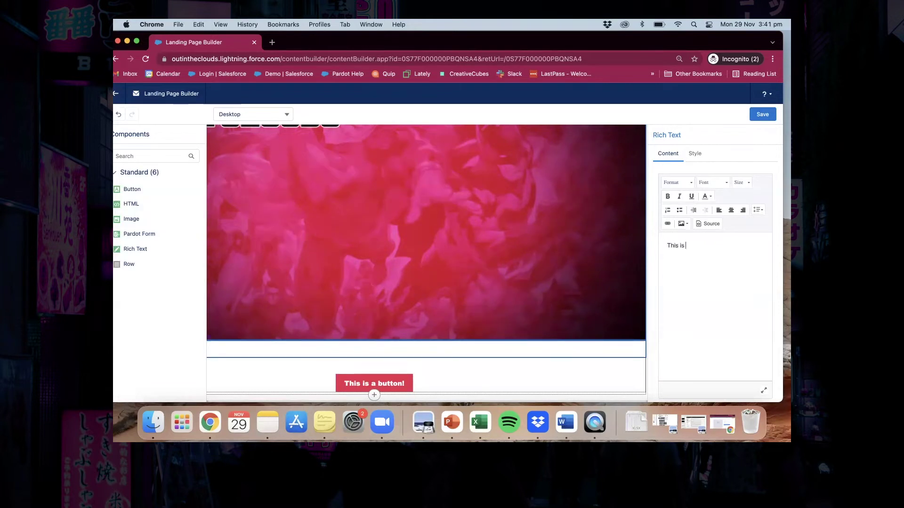
text(the new landing page builder t)
text(or )
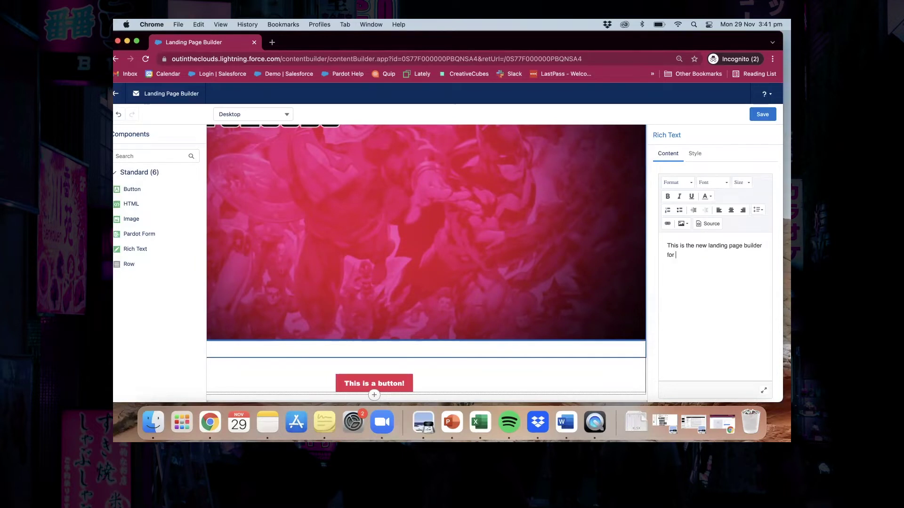
text(a)
text(ardot)
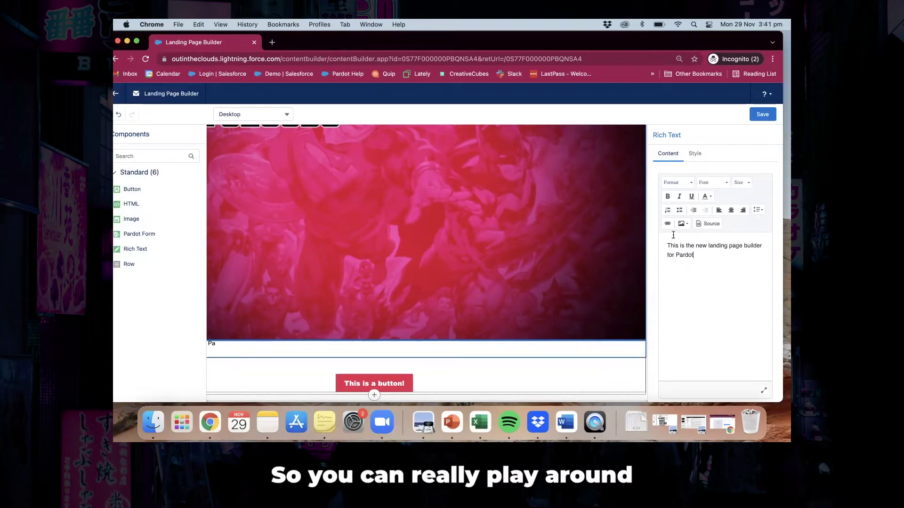
Set the rich text component's font to Arial Black and its size to 20
click(728, 183)
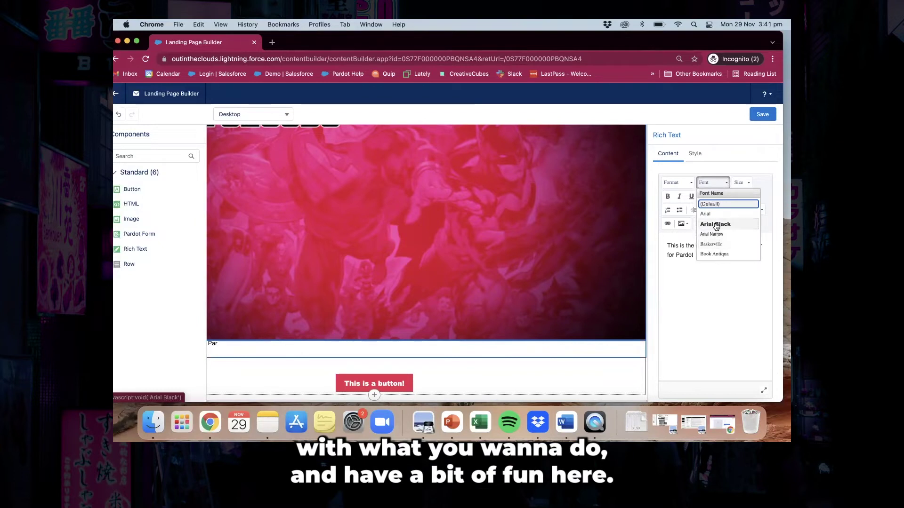
click(720, 224)
click(741, 184)
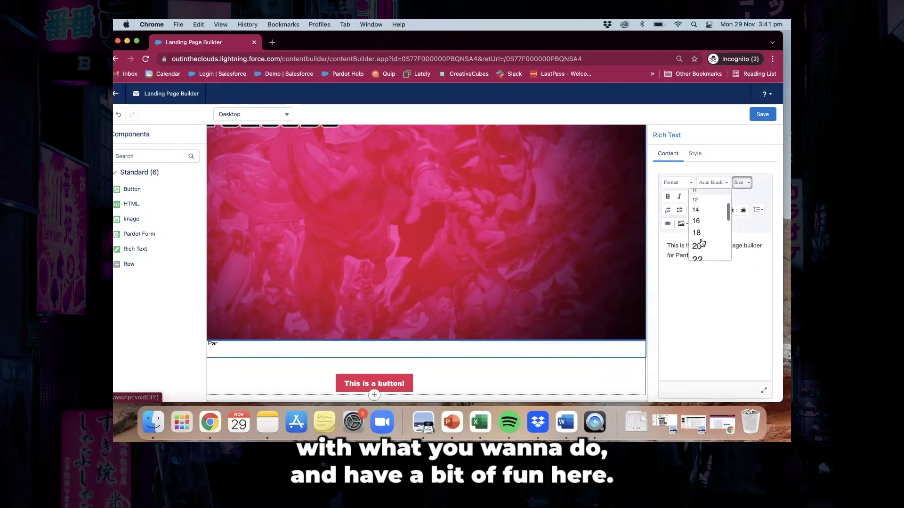
click(700, 239)
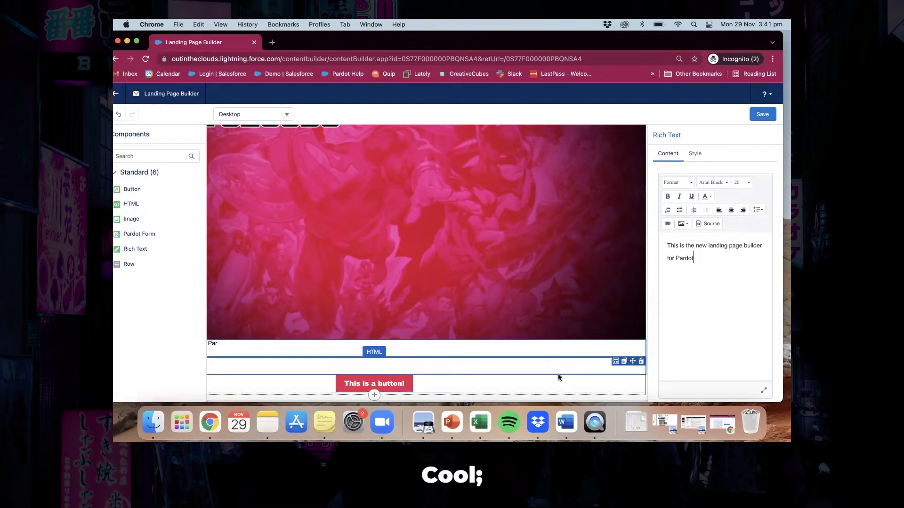
scroll(558, 379, down, 1)
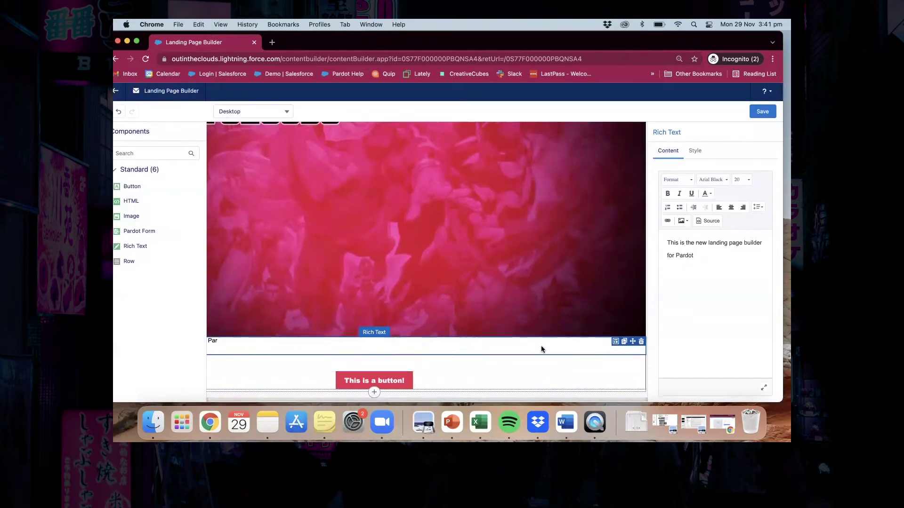
Complete the rich text so it reads "This is the new landing page builder for Pardot" and save the landing page
click(696, 153)
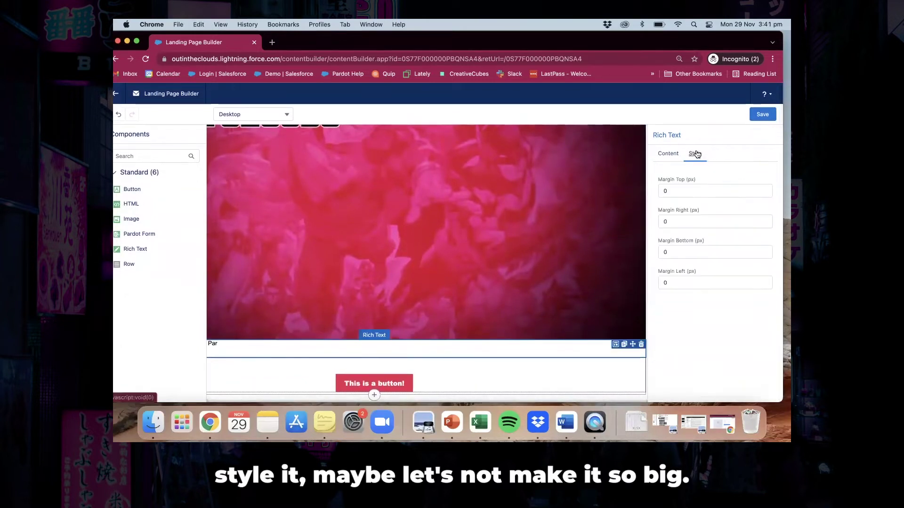
click(668, 154)
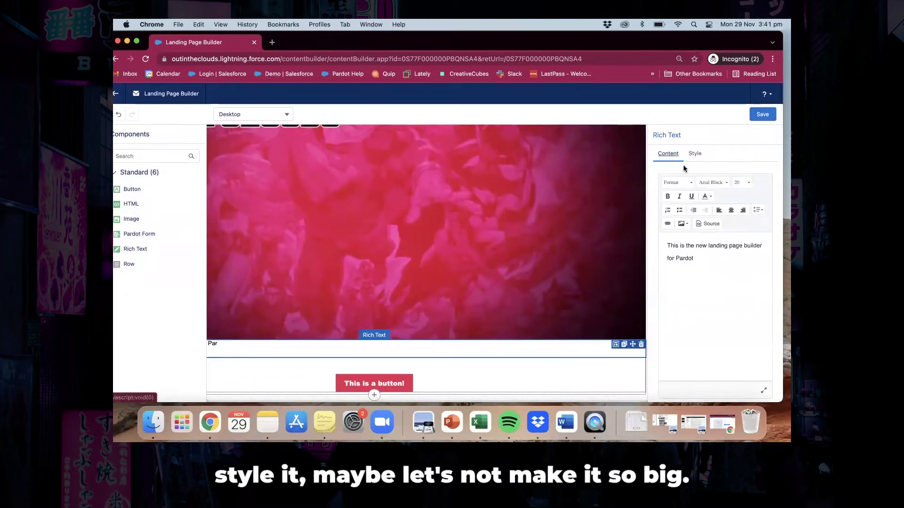
click(746, 184)
click(696, 198)
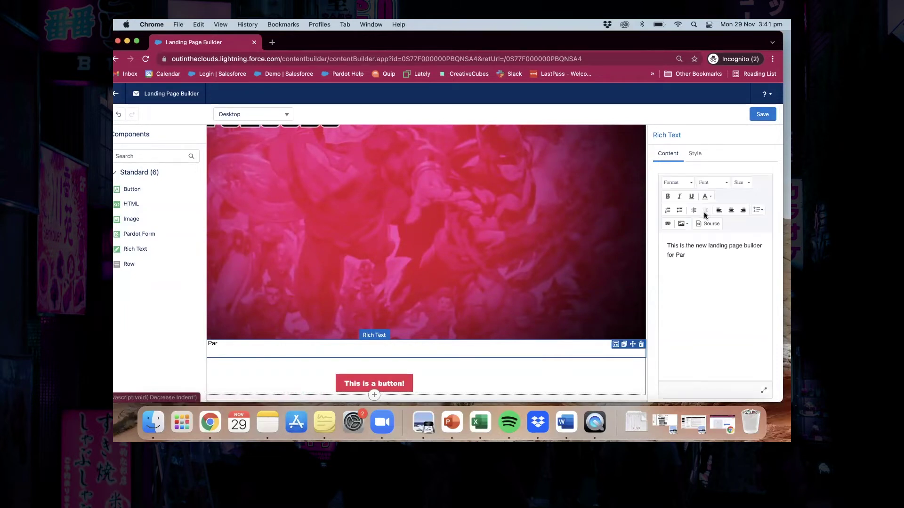
click(689, 256)
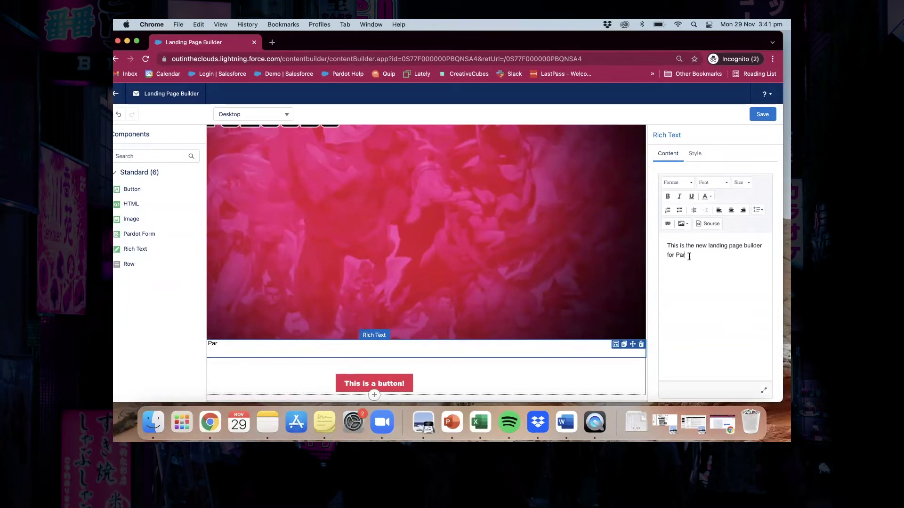
text(dor)
key(BackSpace)
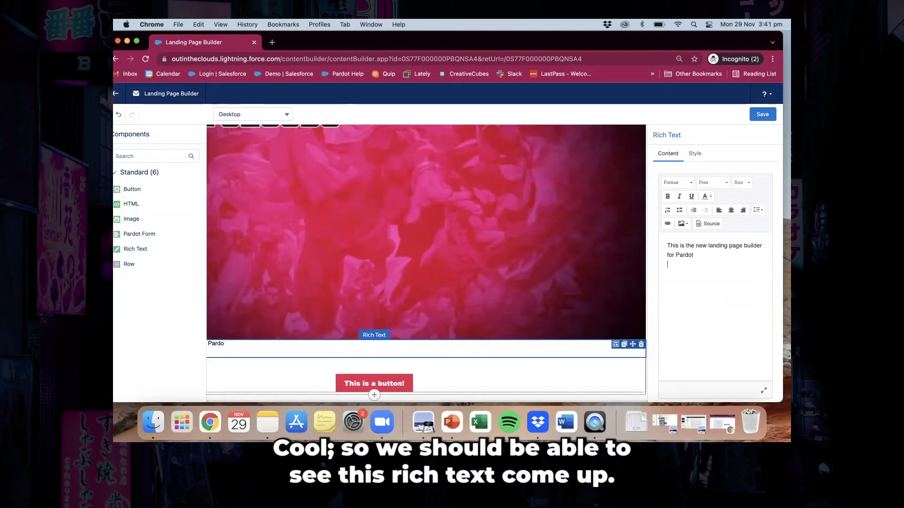
scroll(414, 347, down, 1)
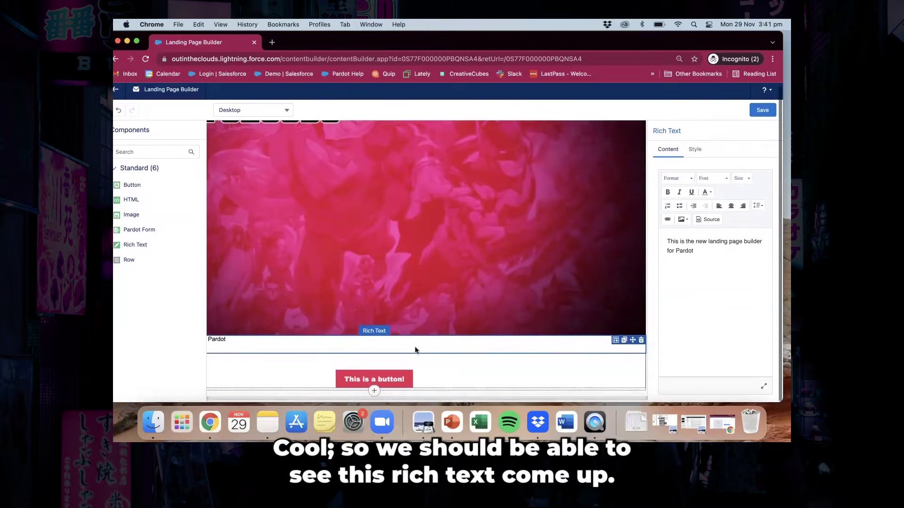
scroll(414, 346, up, 1)
click(468, 353)
click(465, 353)
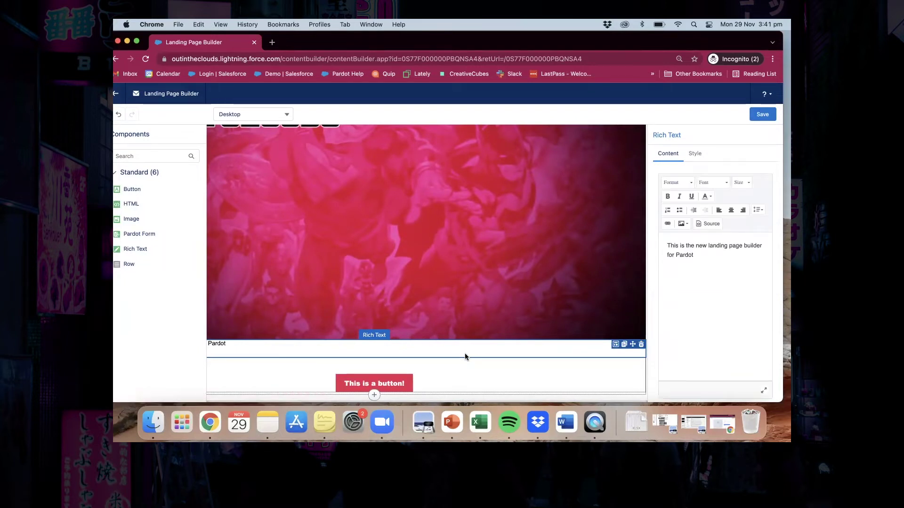
scroll(464, 354, down, 1)
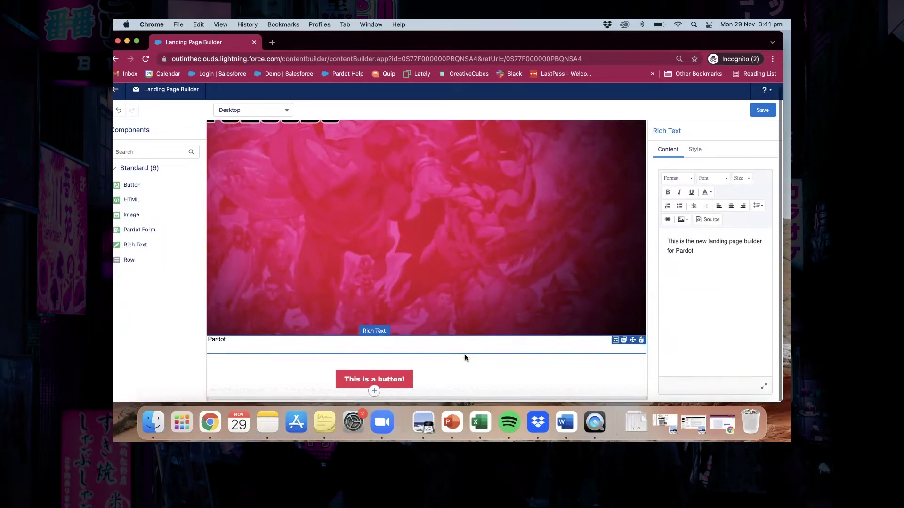
click(753, 113)
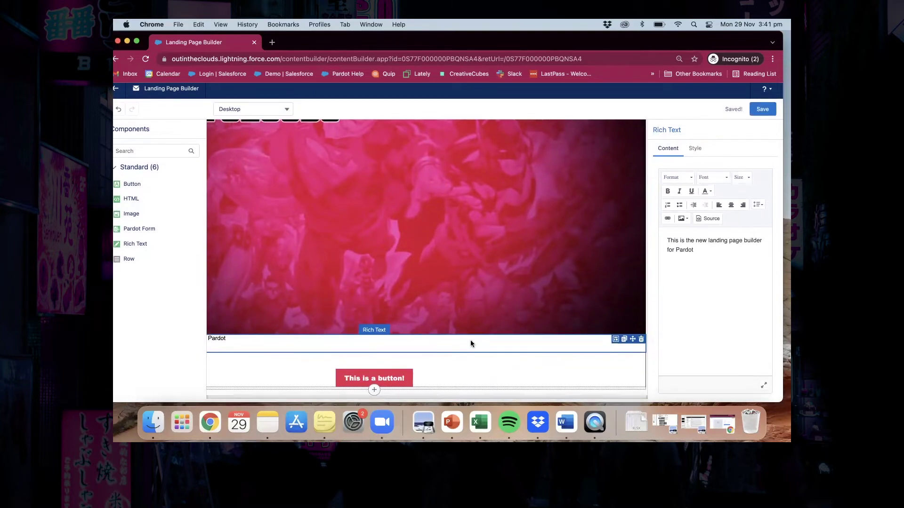
Format the rich text below the image as a centred Heading 1 in Arial Black, and save the page
scroll(471, 341, left, 5)
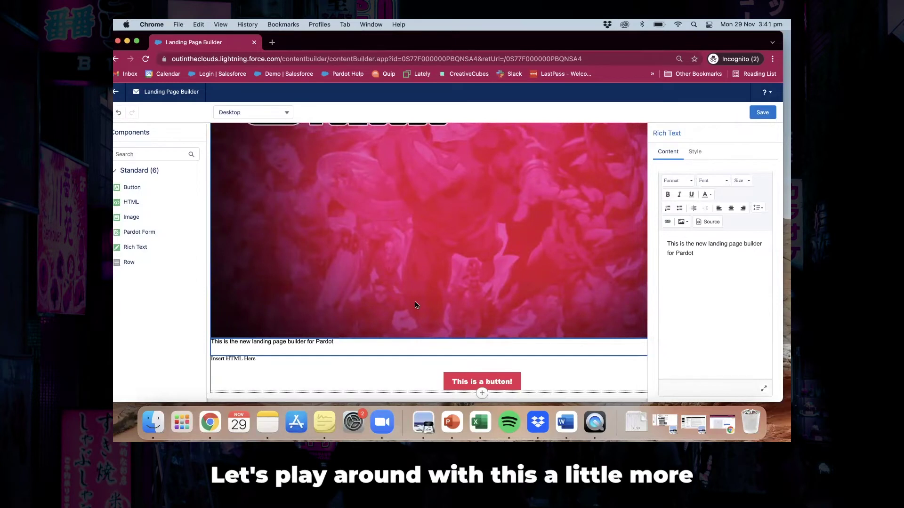
click(721, 182)
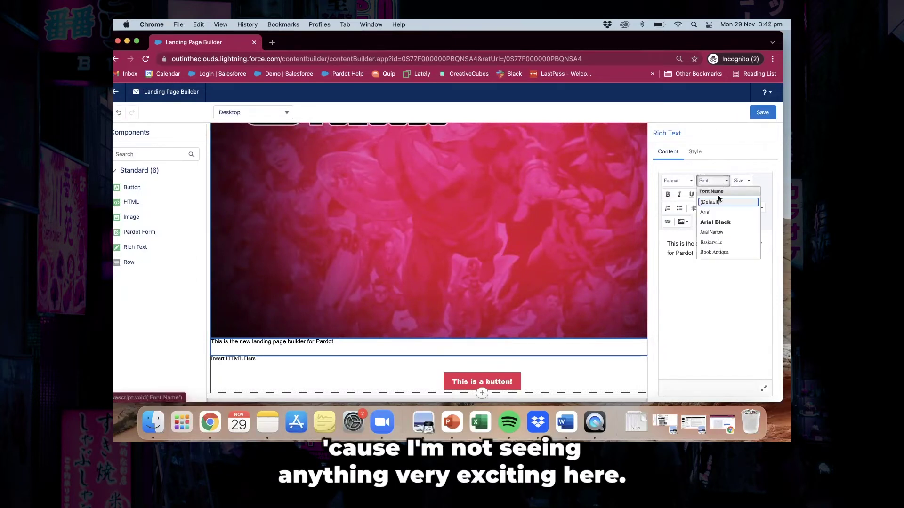
click(715, 221)
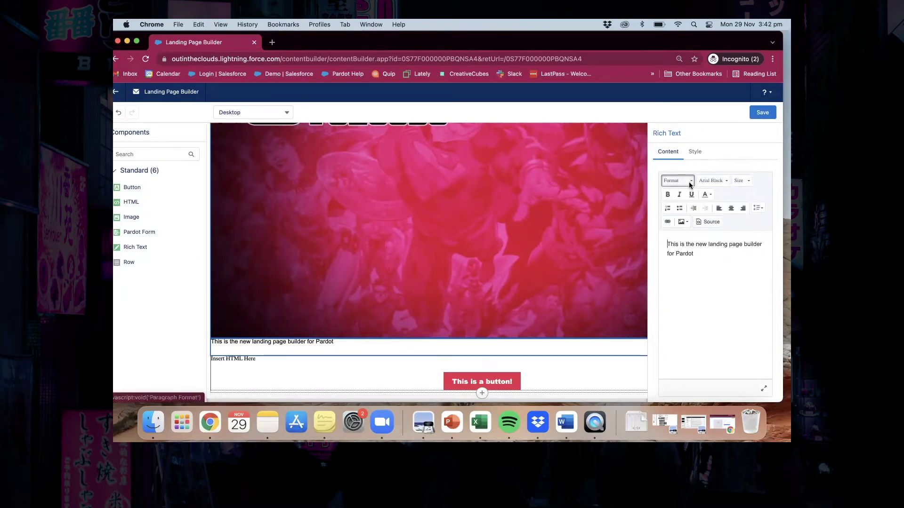
click(689, 185)
click(697, 216)
click(763, 112)
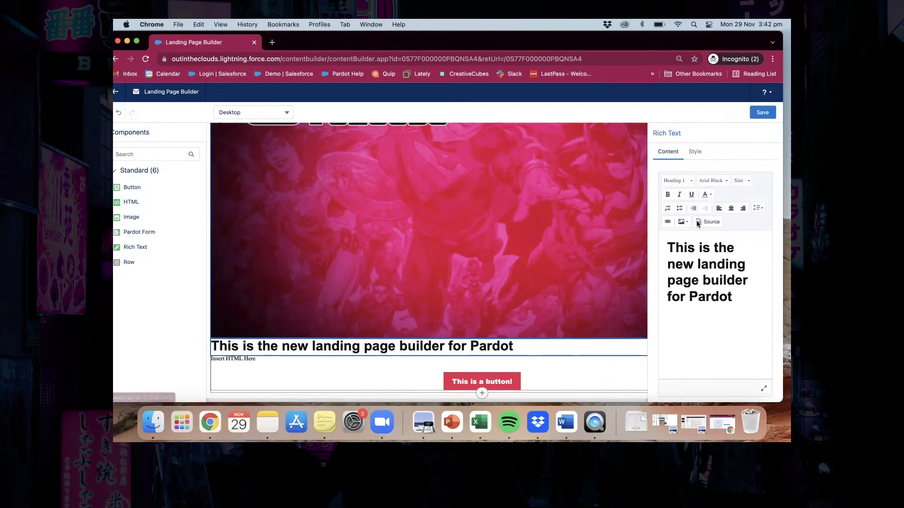
click(731, 211)
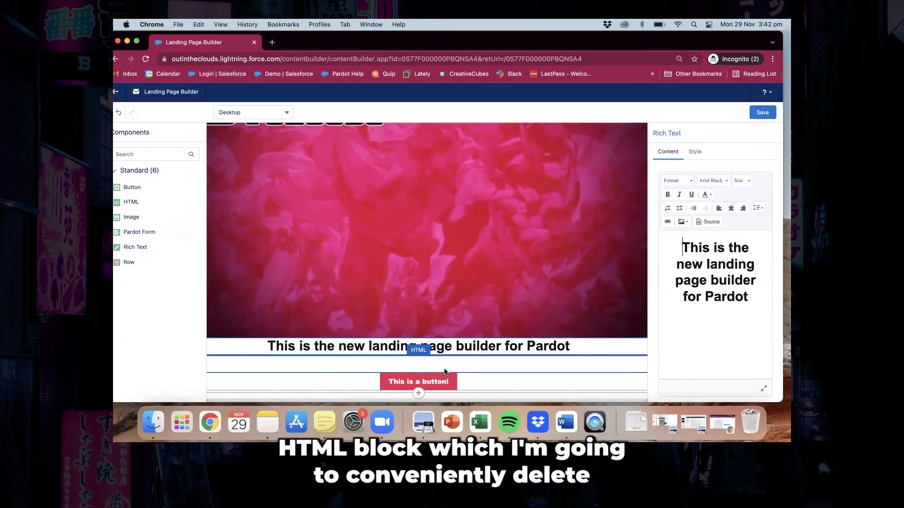
Delete the HTML component and add a new row directly below the row that holds the button
mouse_move(617, 365)
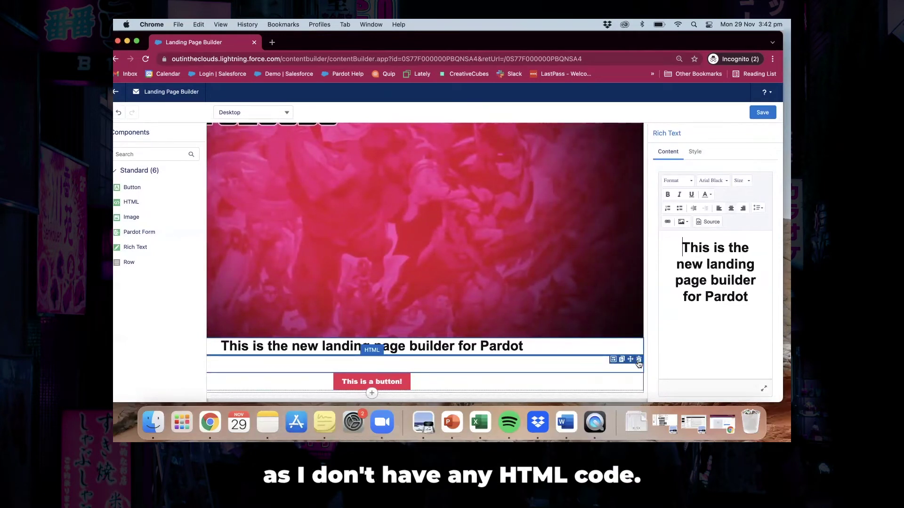
click(639, 360)
click(396, 394)
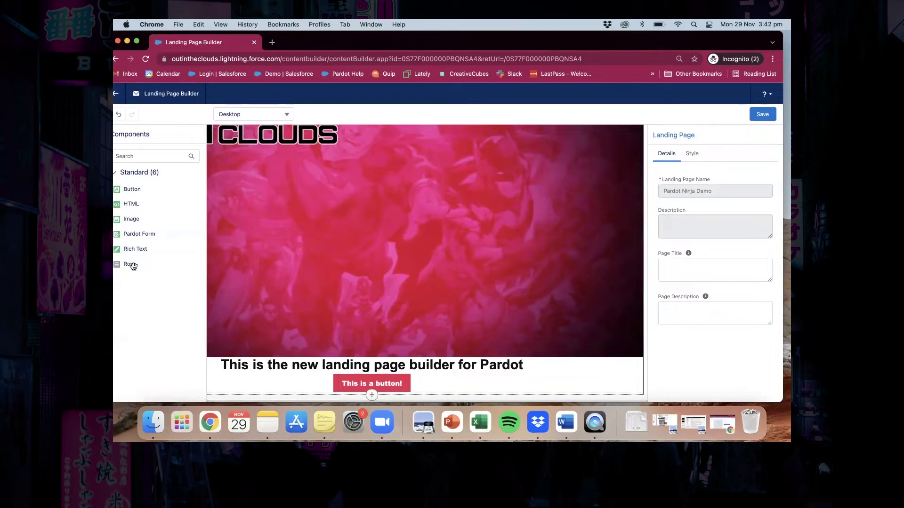
drag(133, 266, 236, 378)
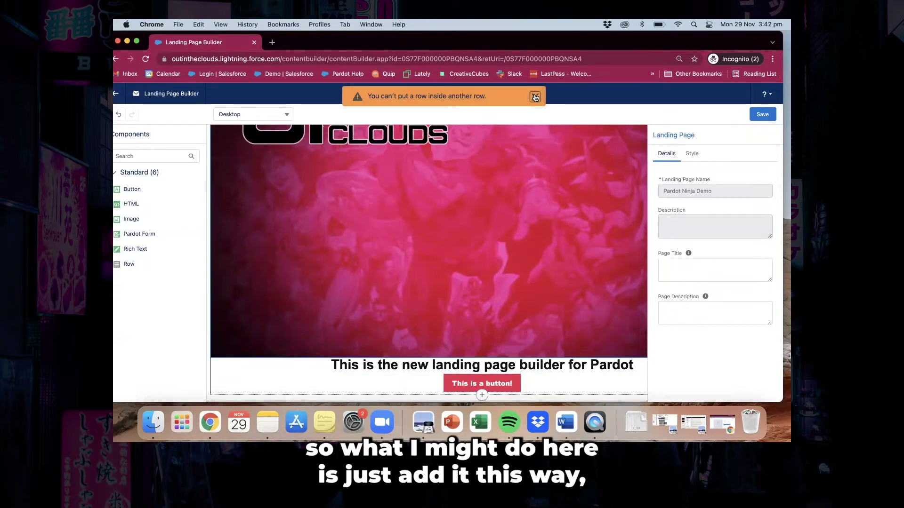
click(535, 97)
scroll(497, 240, right, 3)
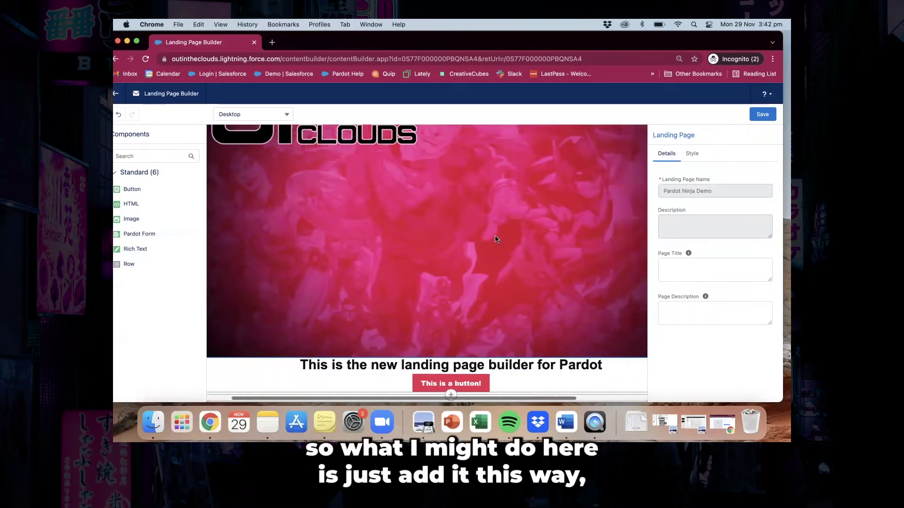
click(452, 394)
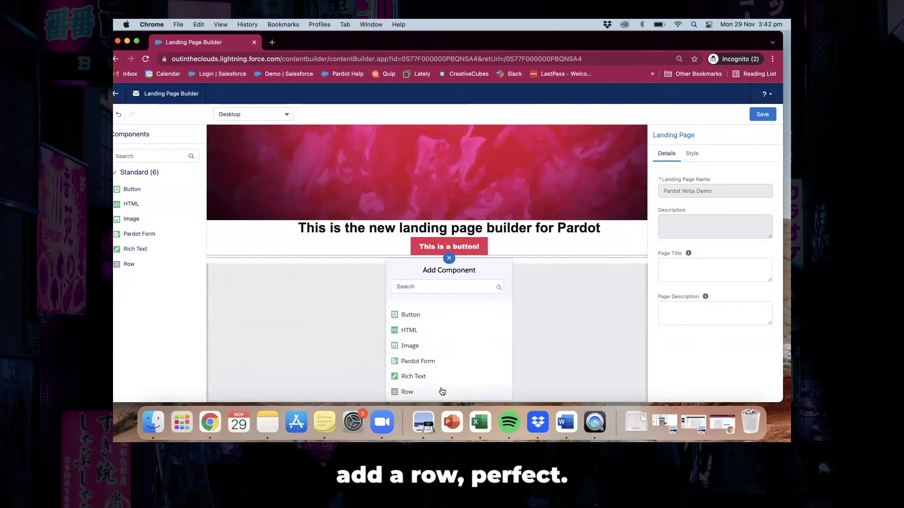
click(441, 391)
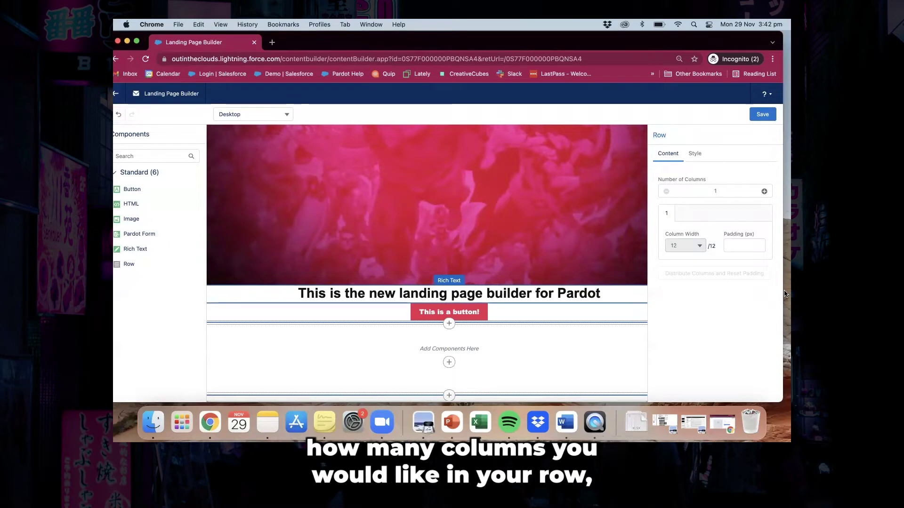
Give the new row three columns, distribute them evenly with reset padding, and save the page
click(764, 192)
click(764, 191)
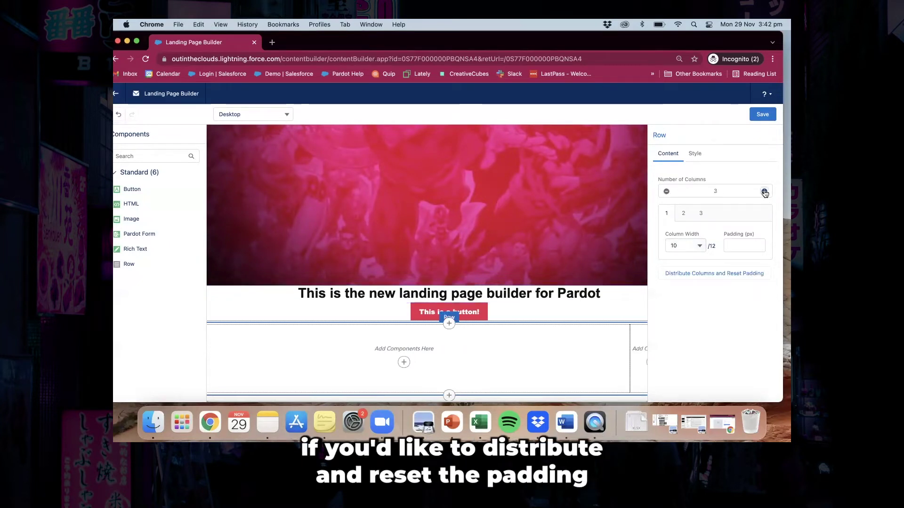
click(716, 277)
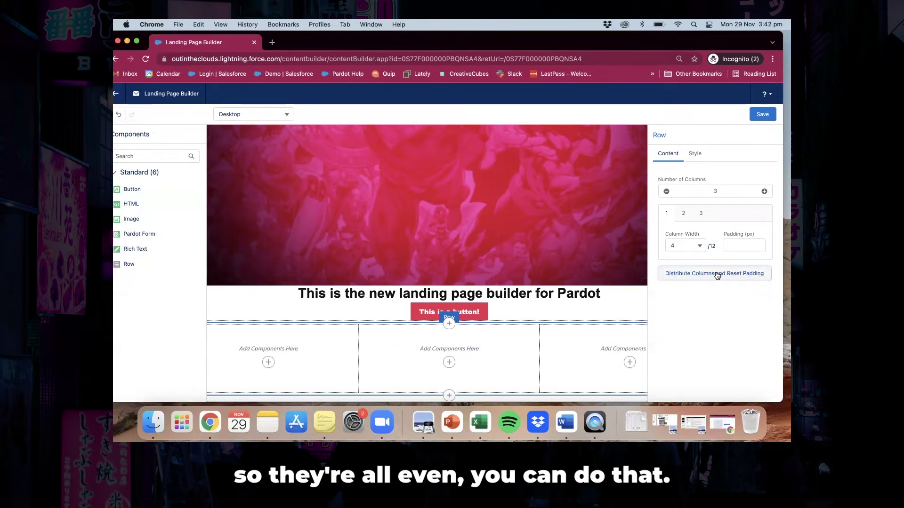
click(764, 114)
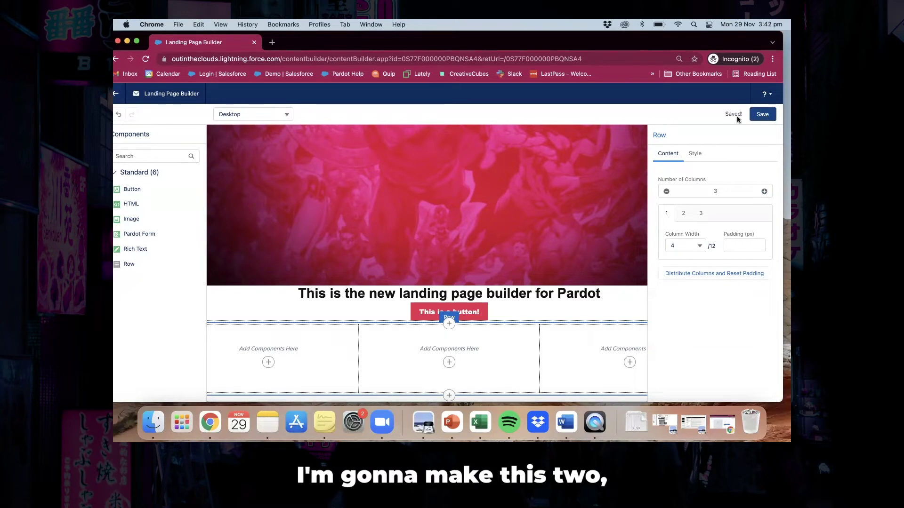
Reduce the new row to two columns, save the page, and distribute the columns evenly with reset padding
click(666, 191)
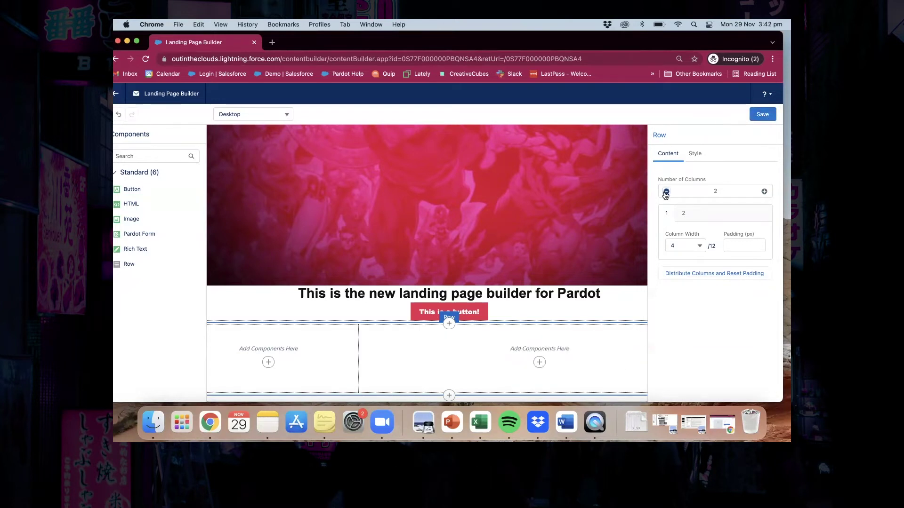
click(763, 114)
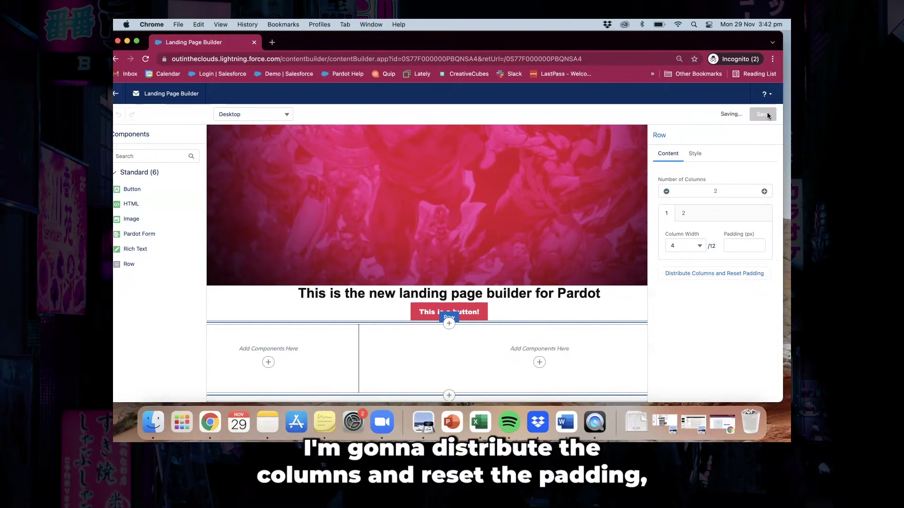
click(717, 273)
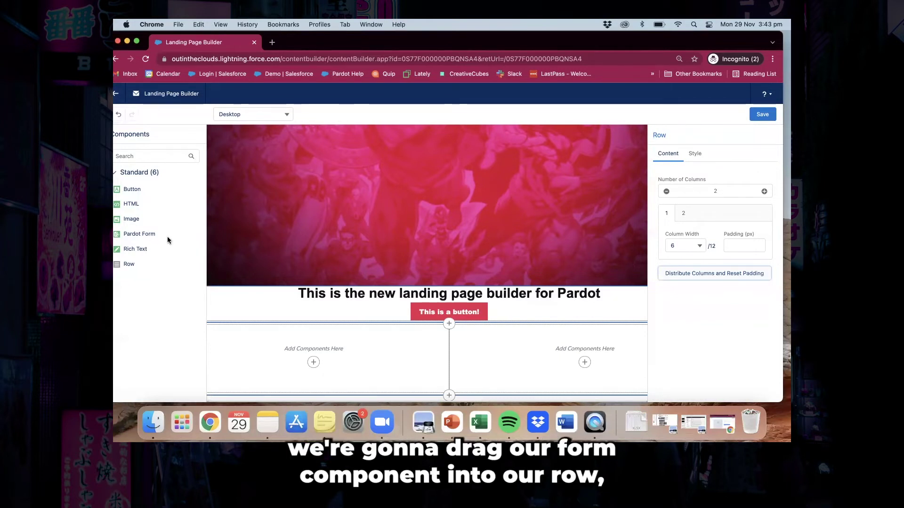
Add a Pardot Form component to the new row's first column and assign the Pardot Ninja LP Form to it
drag(143, 235, 257, 369)
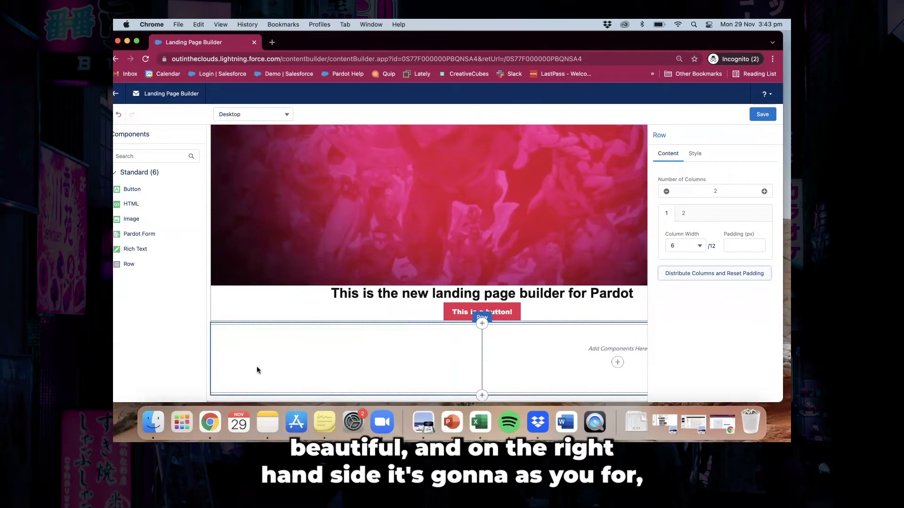
scroll(423, 306, down, 1)
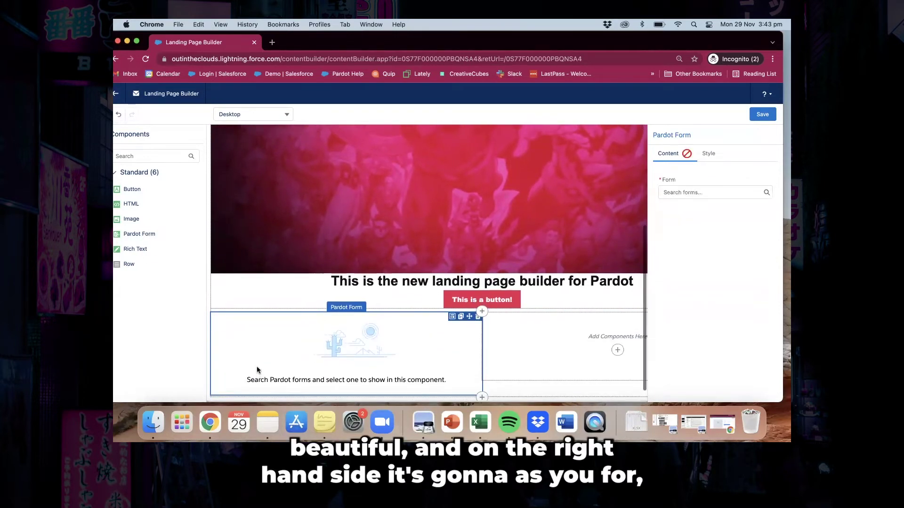
click(697, 192)
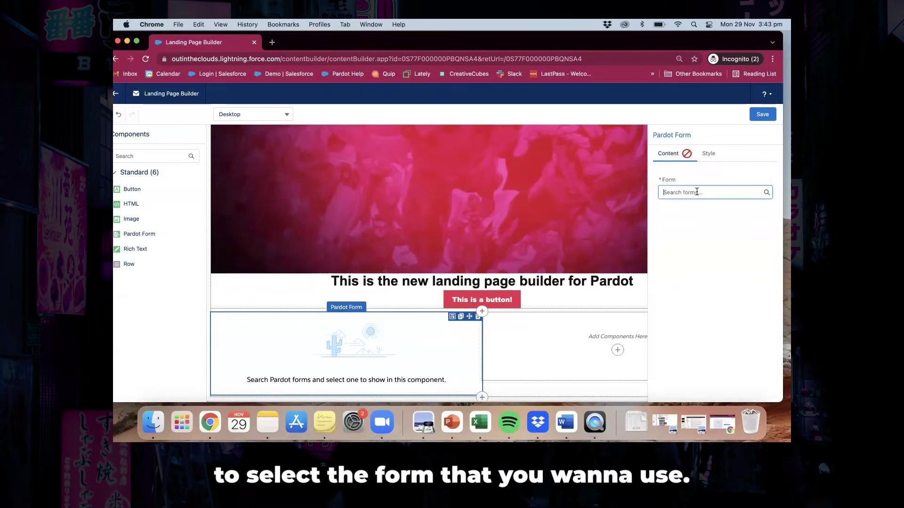
text(LP)
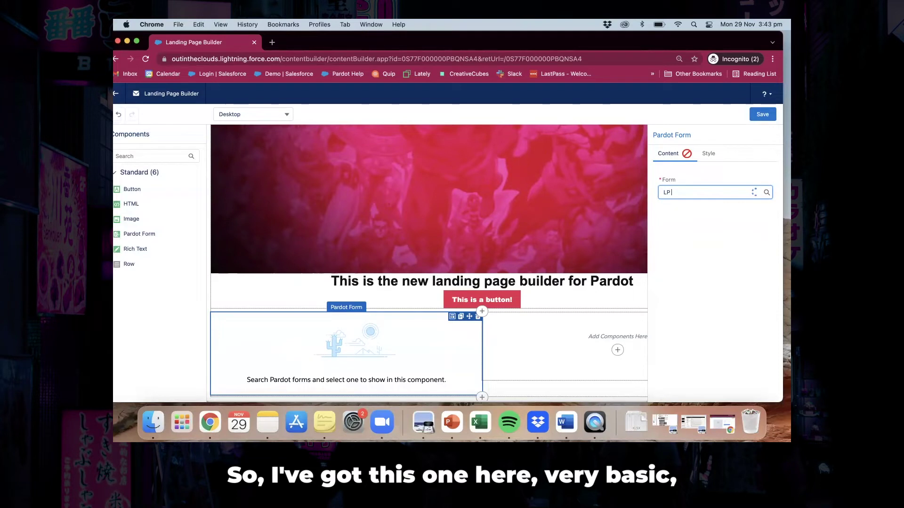
click(720, 214)
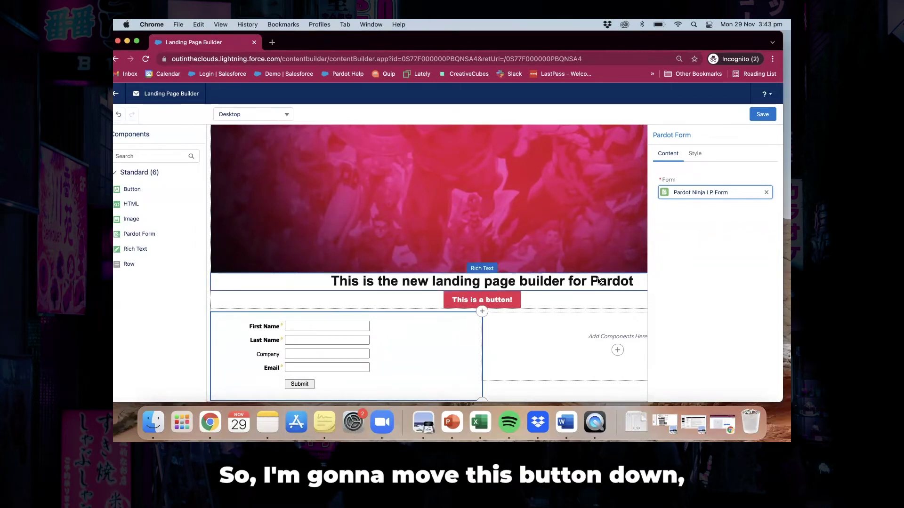
Try to move the button down below the form, and try to move the form row above the button
scroll(597, 282, right, 5)
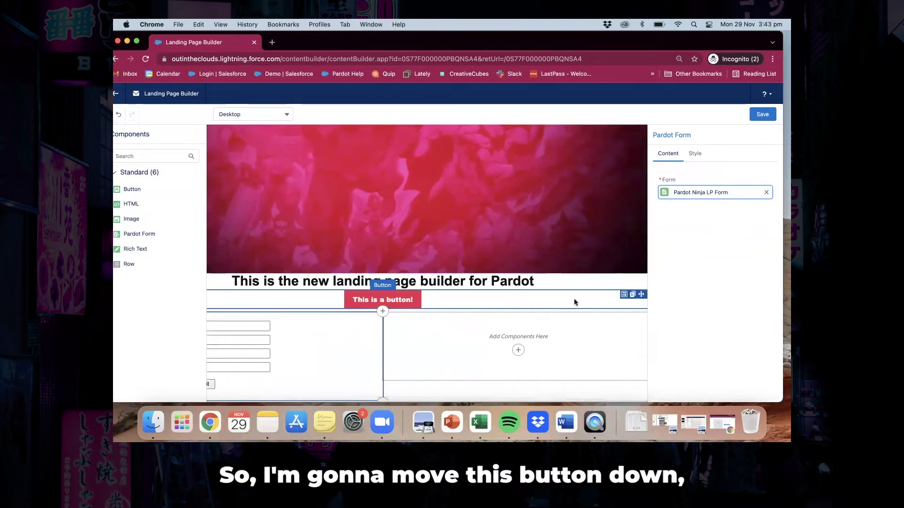
drag(639, 292, 612, 367)
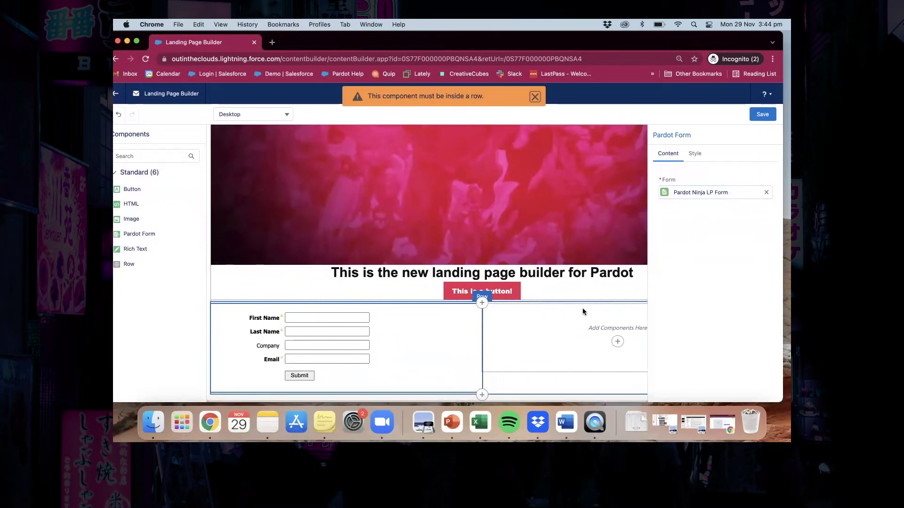
scroll(583, 307, right, 4)
drag(631, 299, 617, 369)
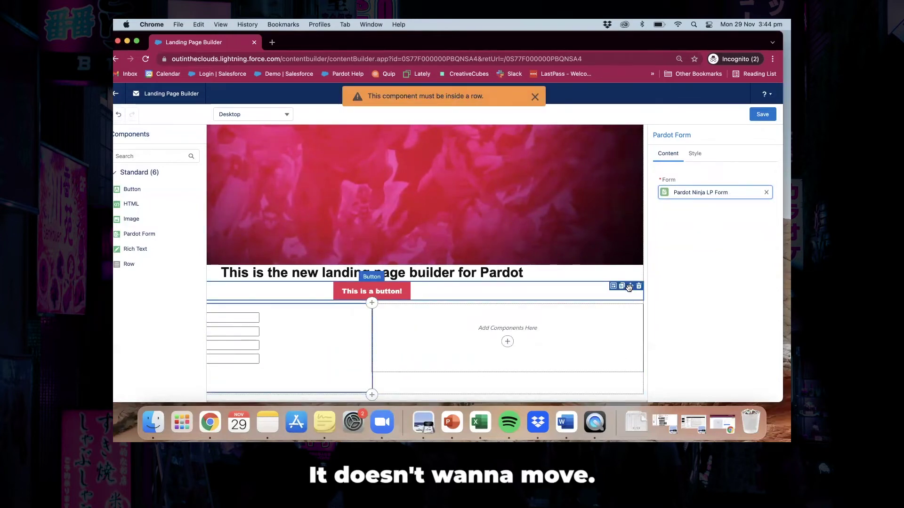
mouse_move(609, 355)
mouse_down()
mouse_move(609, 371)
mouse_move(614, 358)
mouse_up()
drag(630, 306, 628, 285)
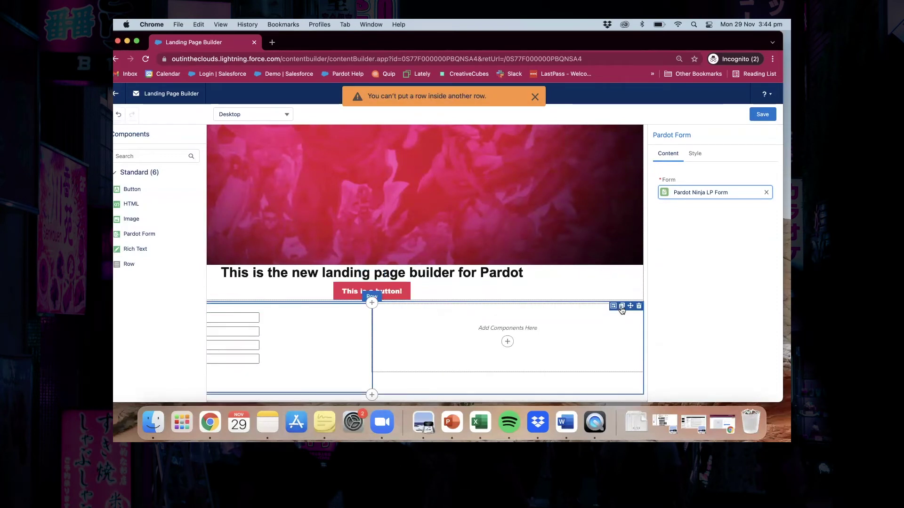
Try once more to move the two-column form row above the button
drag(630, 307, 625, 286)
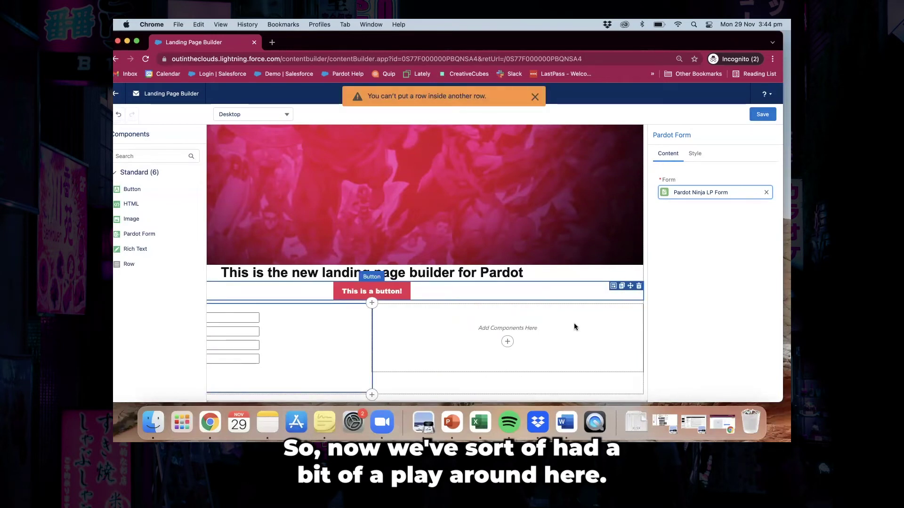
scroll(547, 356, left, 5)
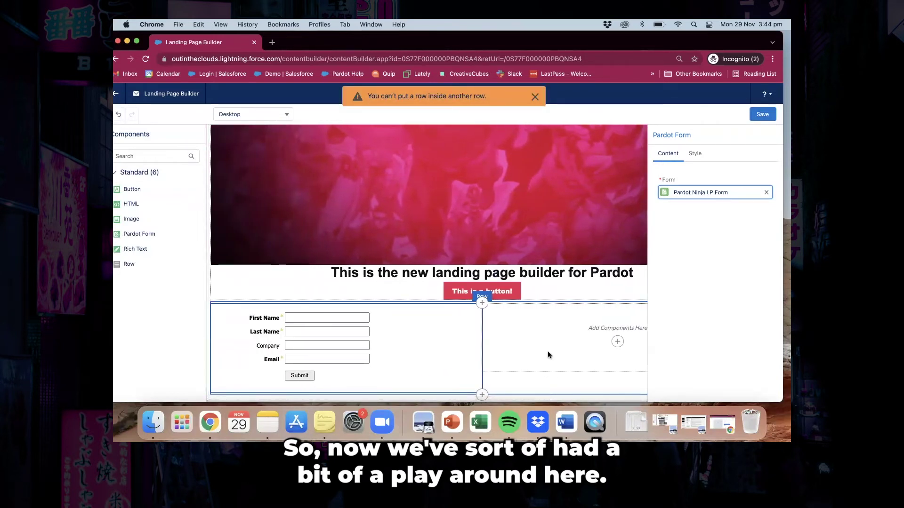
scroll(547, 355, right, 3)
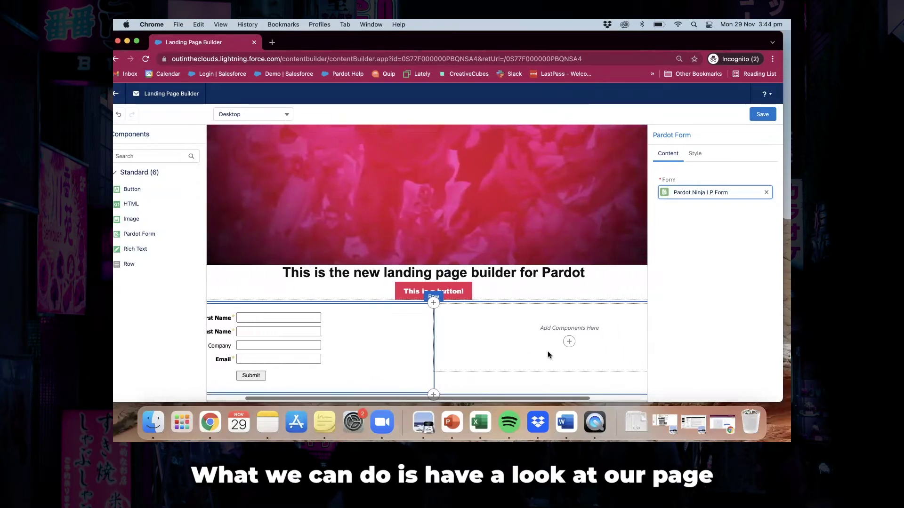
scroll(547, 351, left, 2)
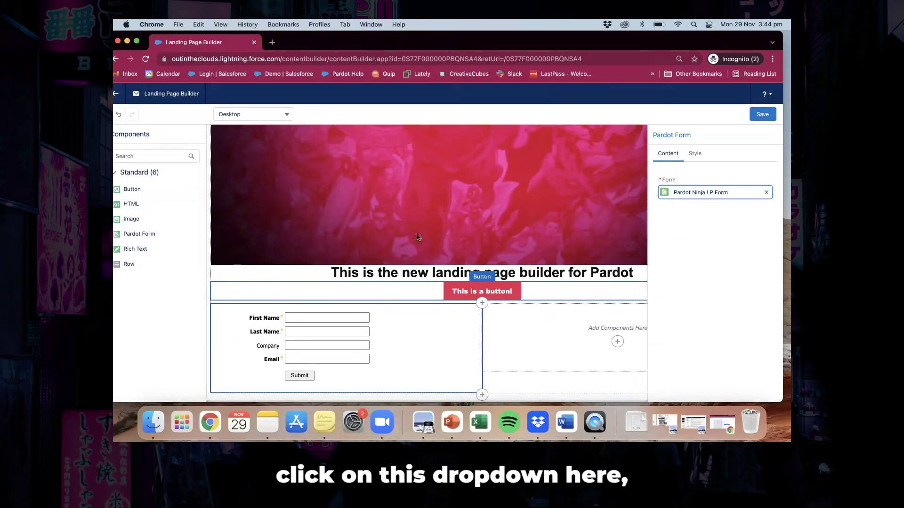
Preview the landing page layout in Tablet and Phone views, and return to the Desktop view
click(284, 115)
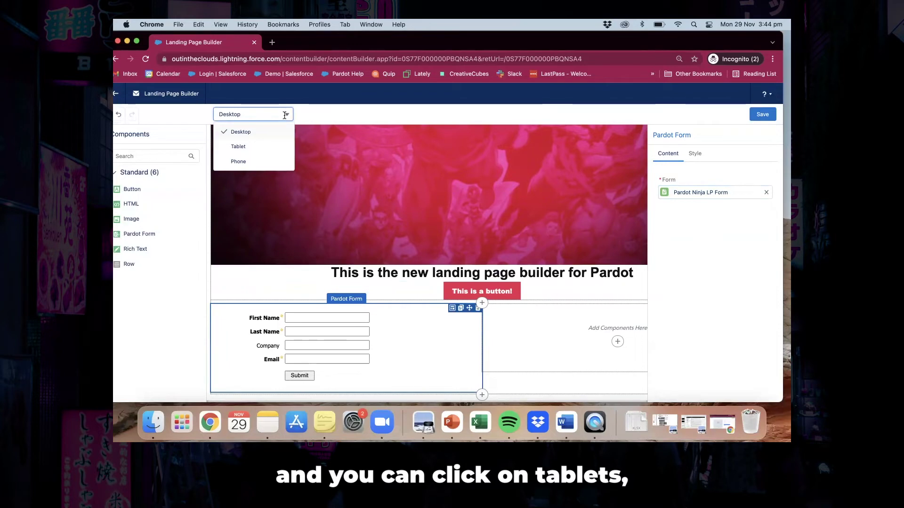
click(274, 149)
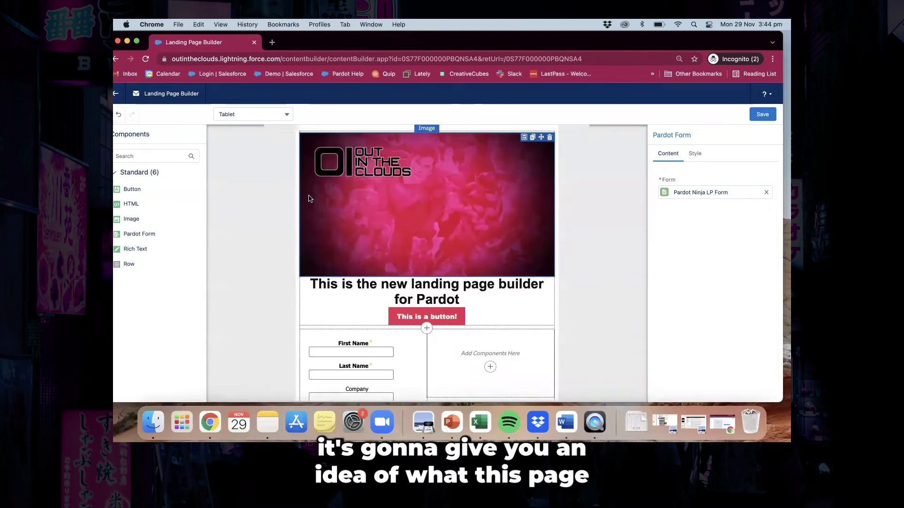
scroll(308, 199, down, 5)
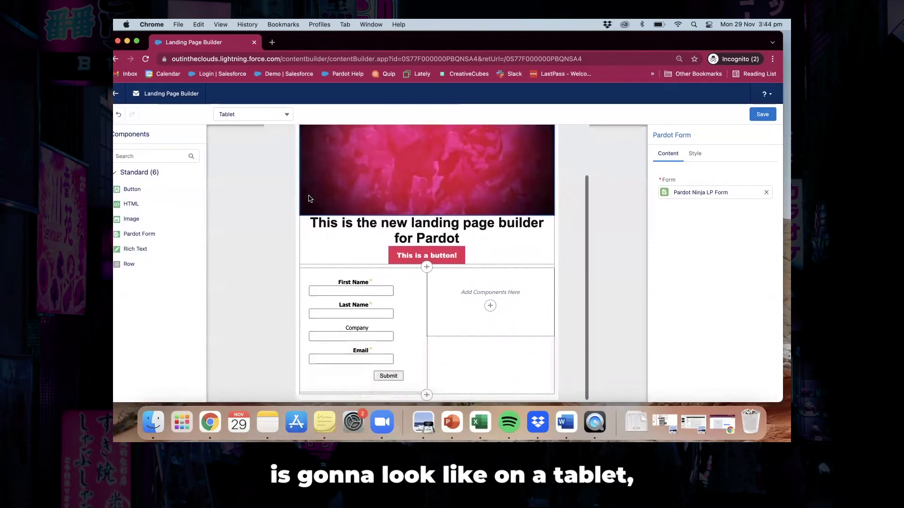
scroll(308, 198, up, 5)
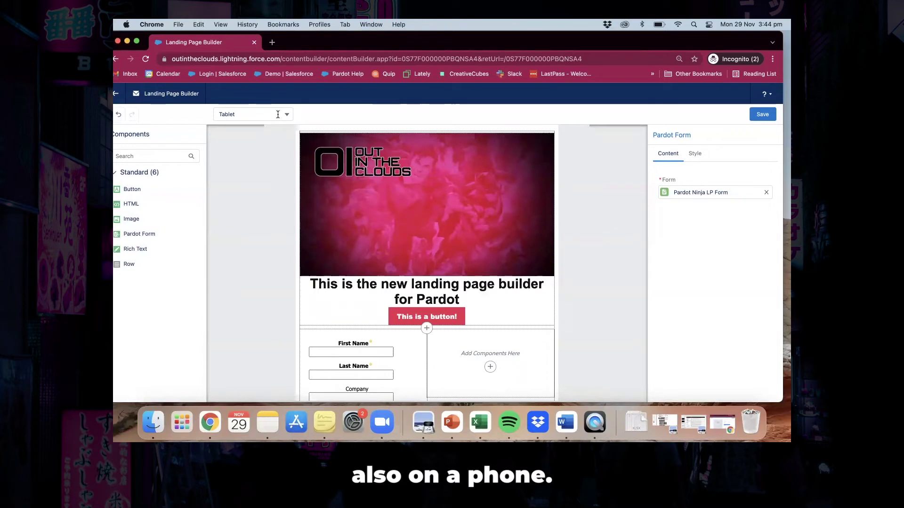
click(278, 114)
click(269, 161)
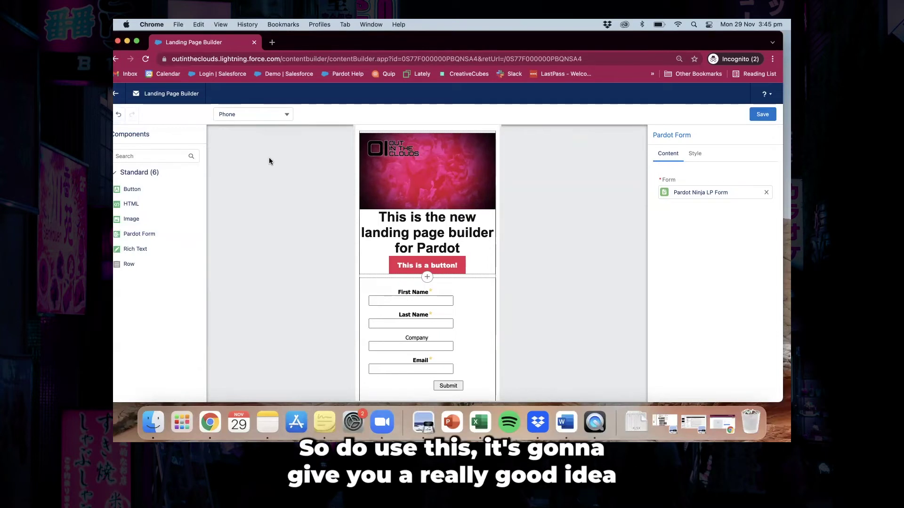
click(272, 113)
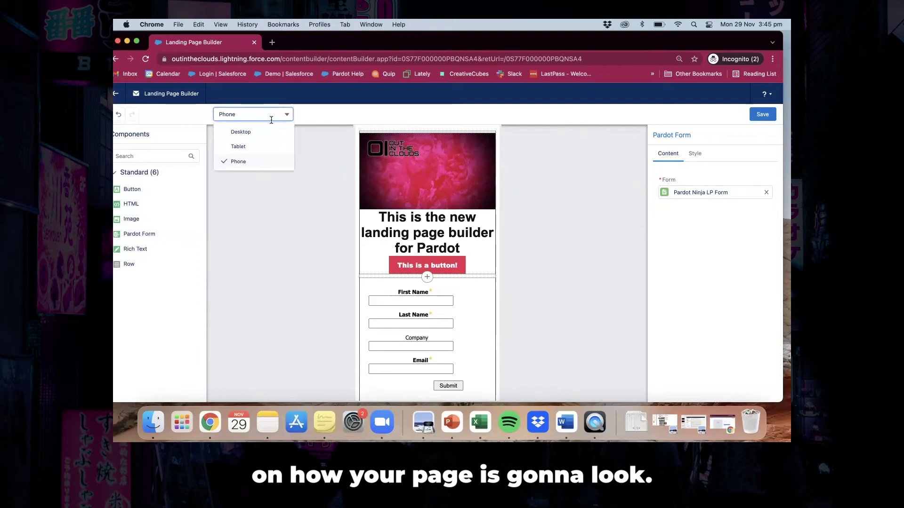
click(269, 130)
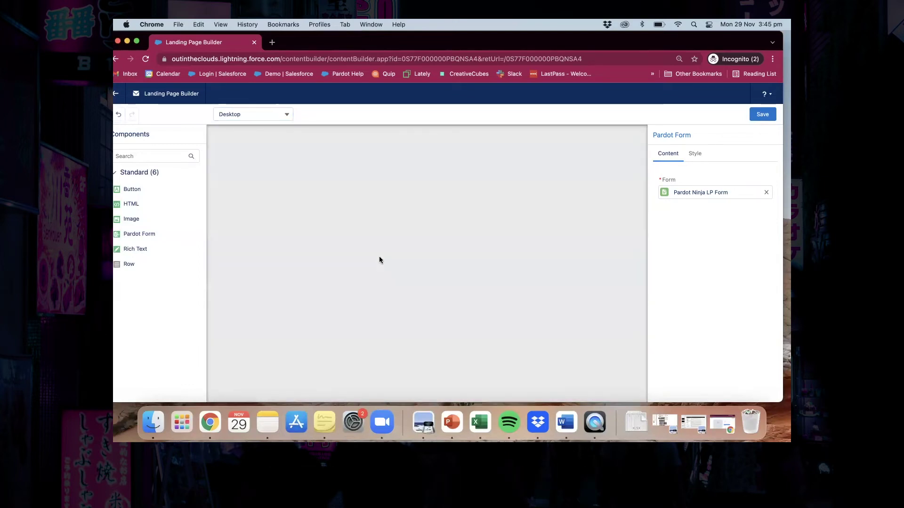
Save the landing page and go back from the builder to its record
scroll(412, 295, down, 5)
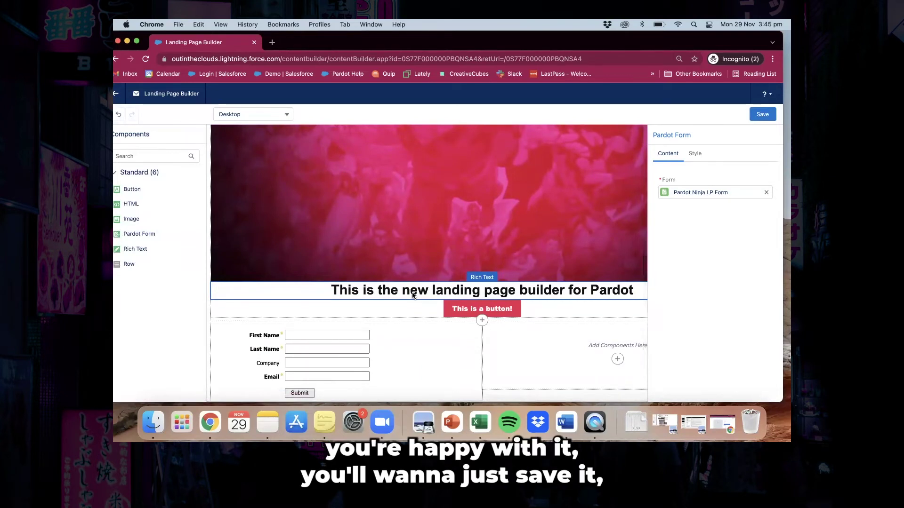
click(754, 117)
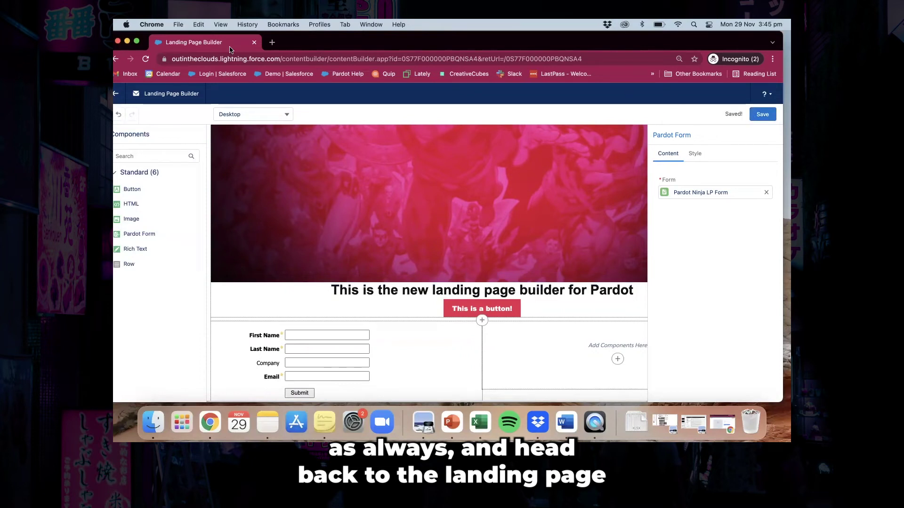
click(117, 94)
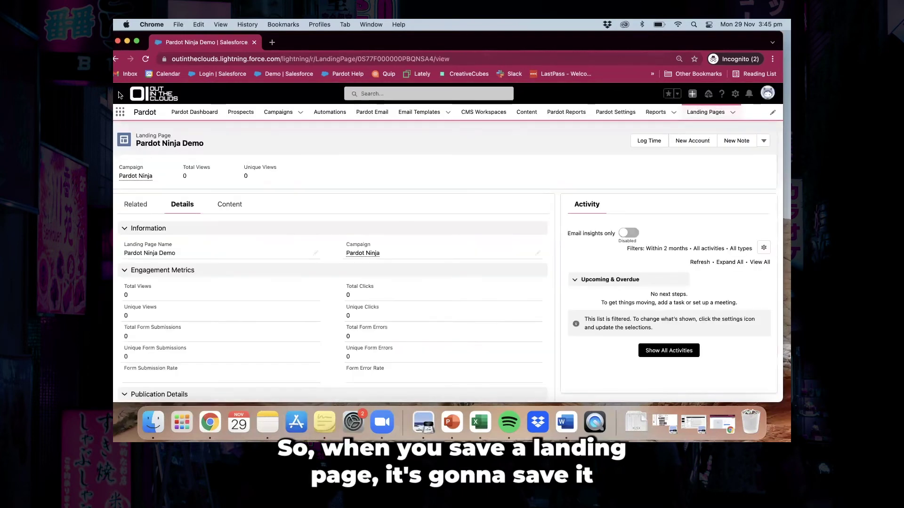
Publish the Pardot Ninja Demo landing page from its record and confirm making it public
scroll(141, 211, down, 5)
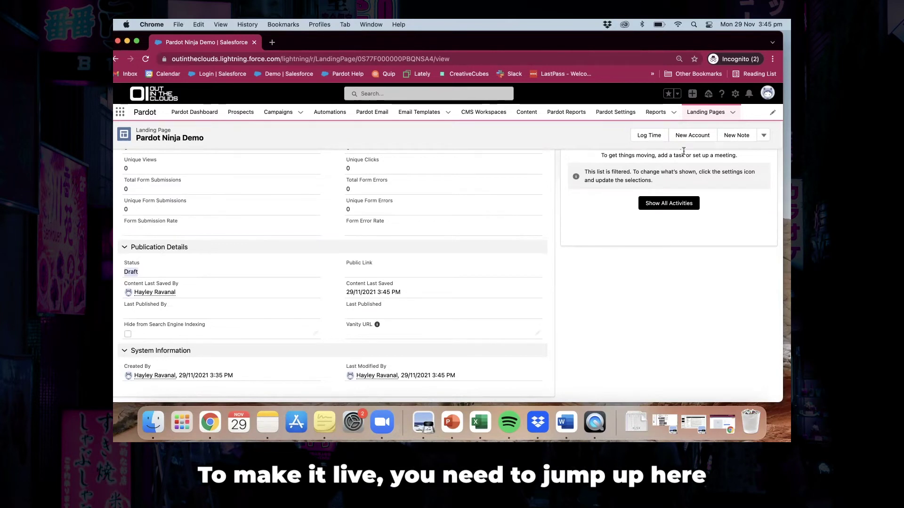
click(764, 136)
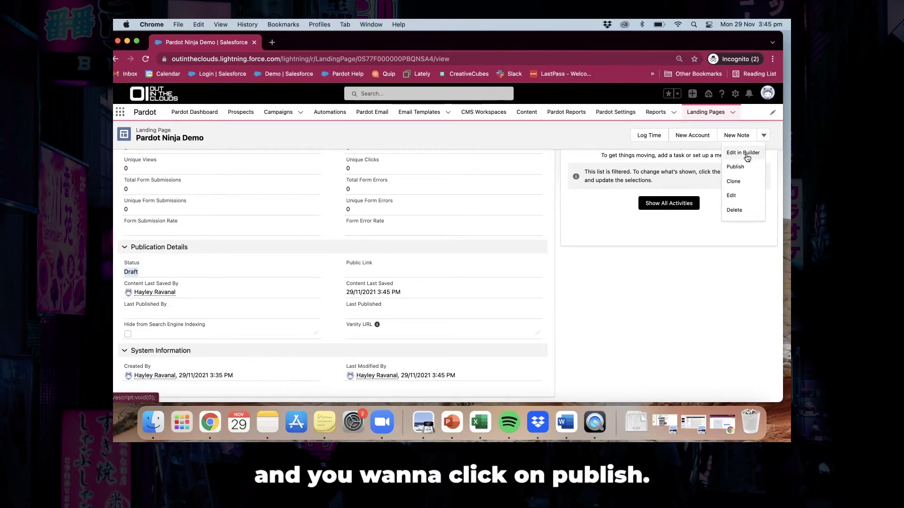
click(741, 168)
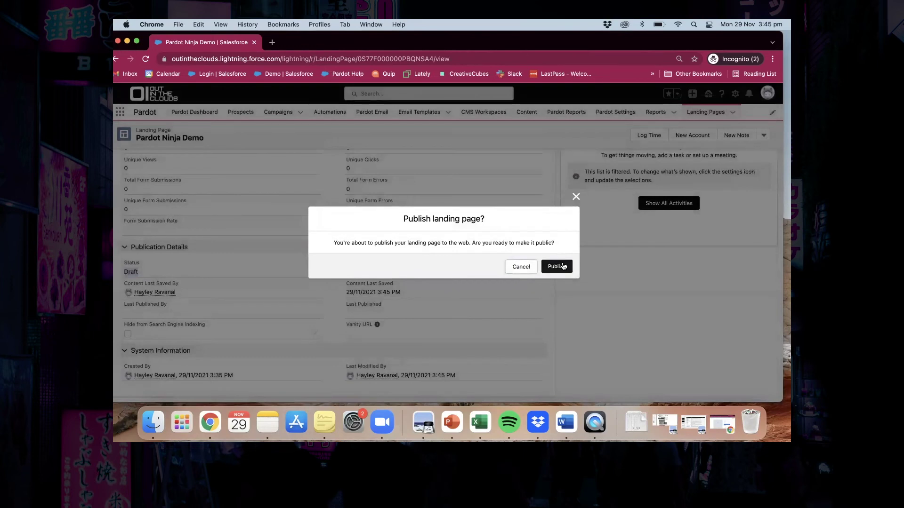
click(563, 268)
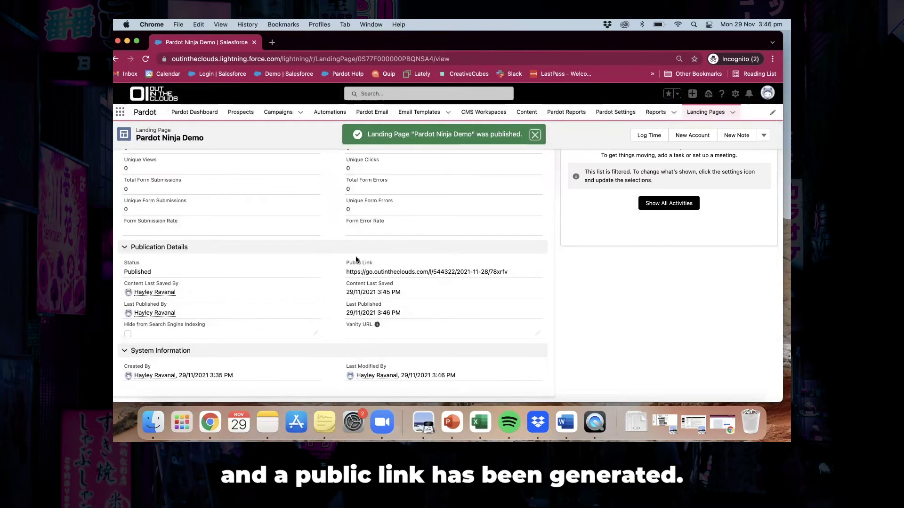
Copy the landing page's public link from the publication details and open it in a new browser tab
drag(514, 272, 356, 273)
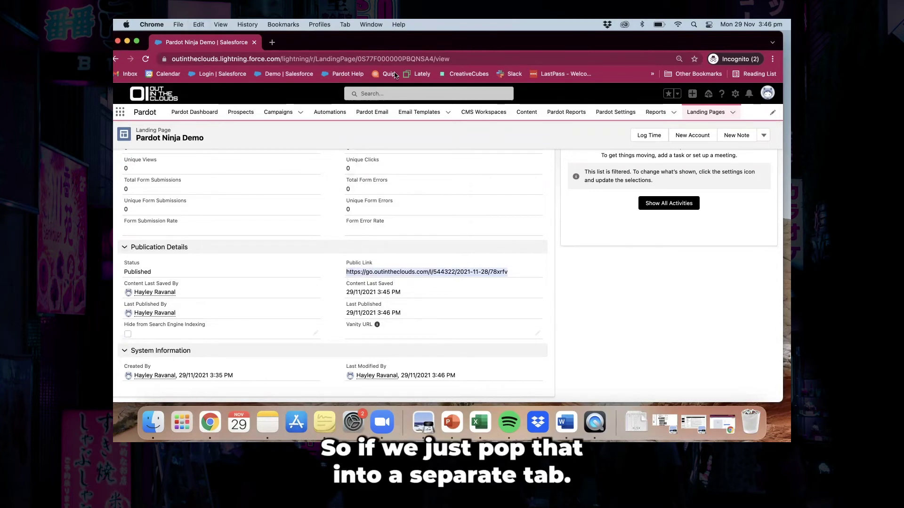
click(272, 42)
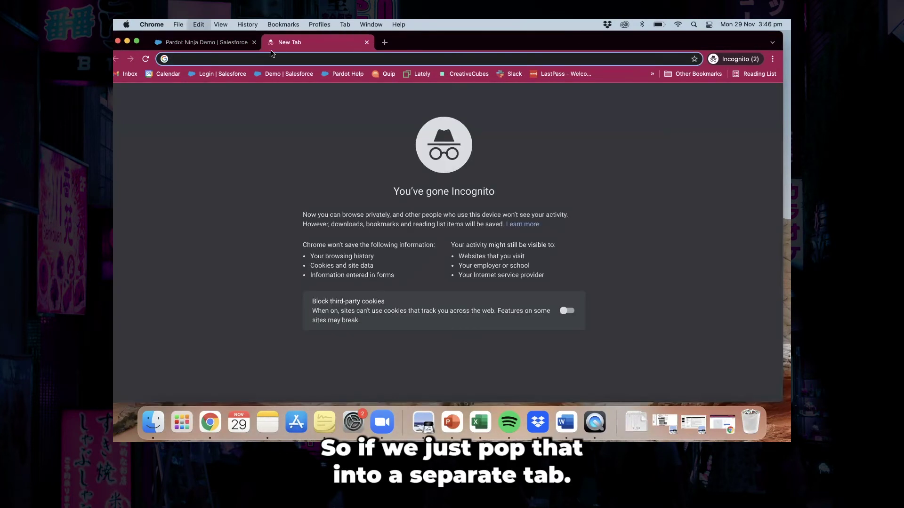
text(https://go.outintheclouds.com/l/544322/2021-11-28/78xrfv)
key(Return)
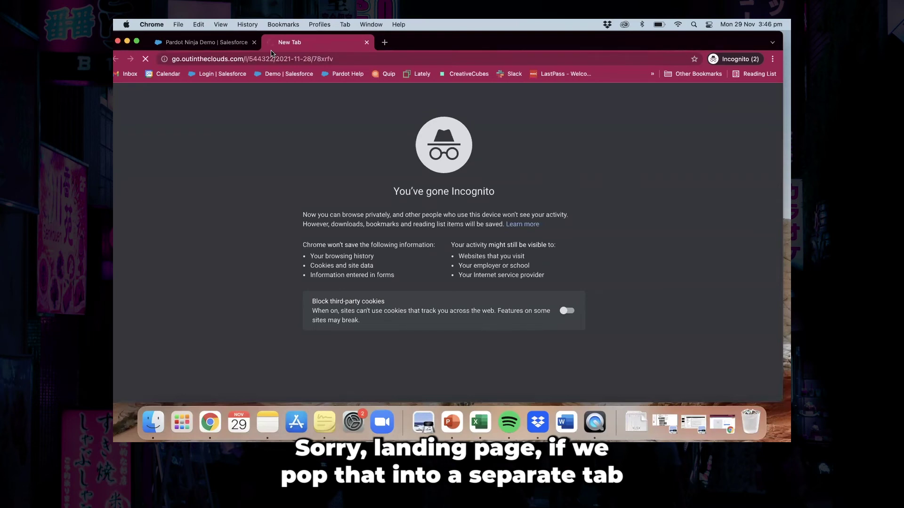
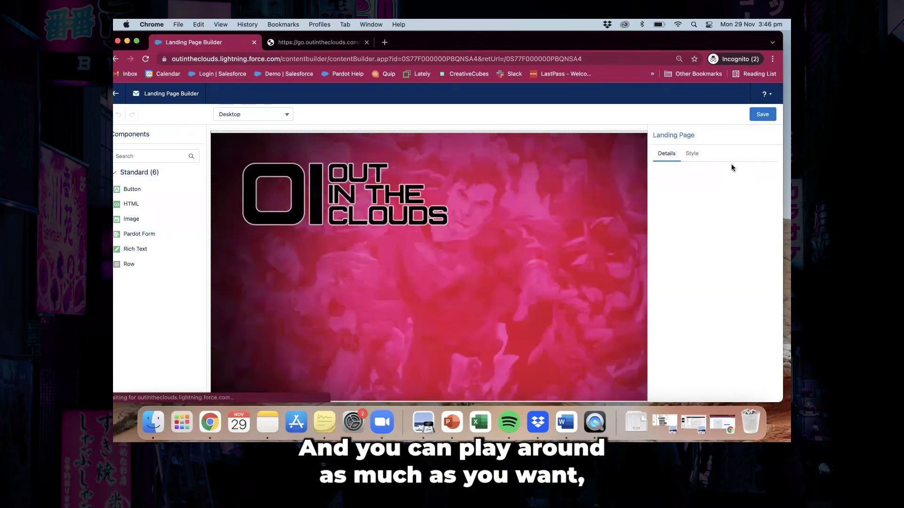
Delete the "This is a button!" component below the heading and save the landing page
scroll(569, 288, down, 5)
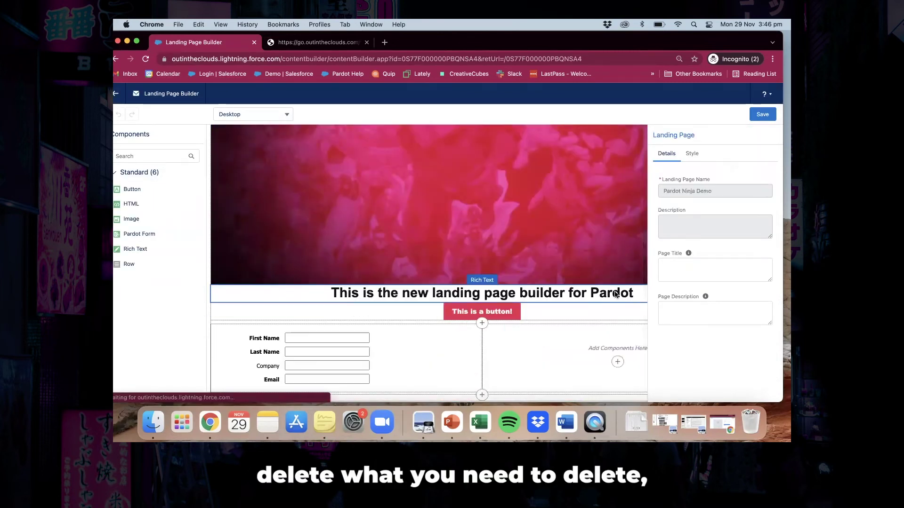
scroll(614, 291, right, 5)
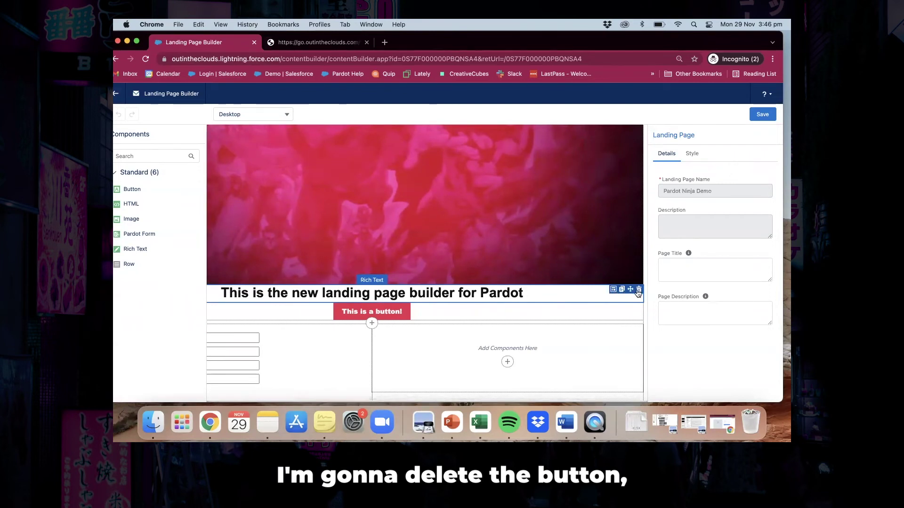
click(637, 308)
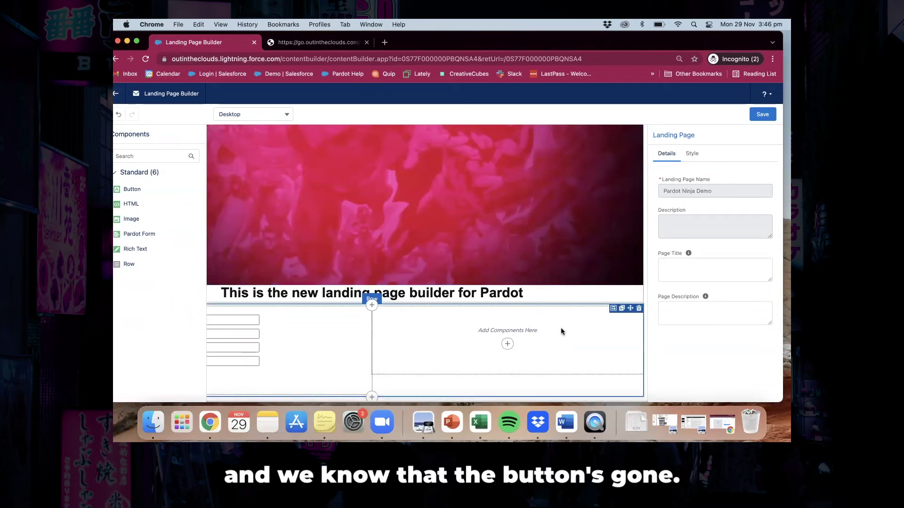
scroll(569, 329, left, 3)
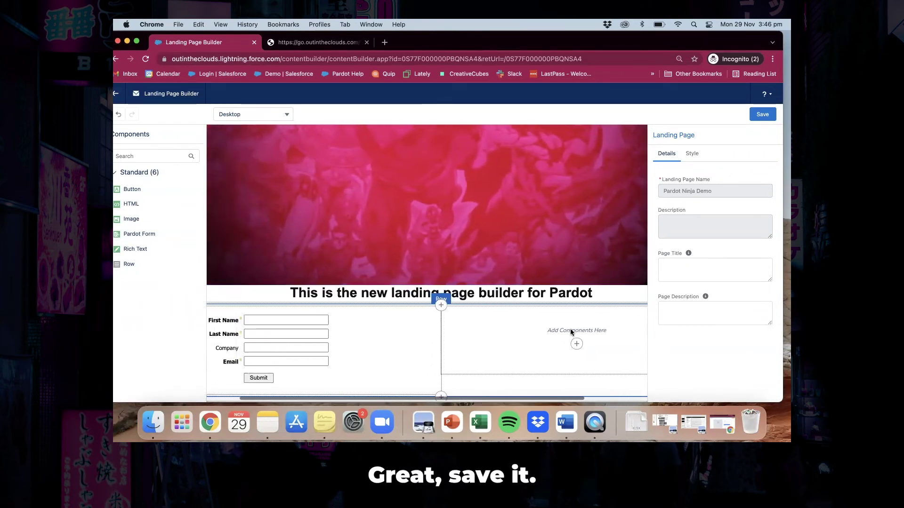
scroll(569, 328, left, 2)
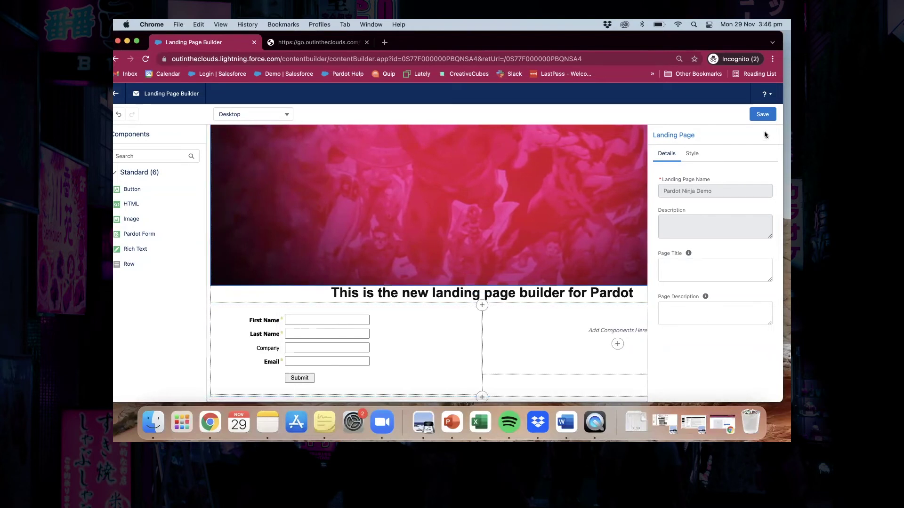
click(761, 118)
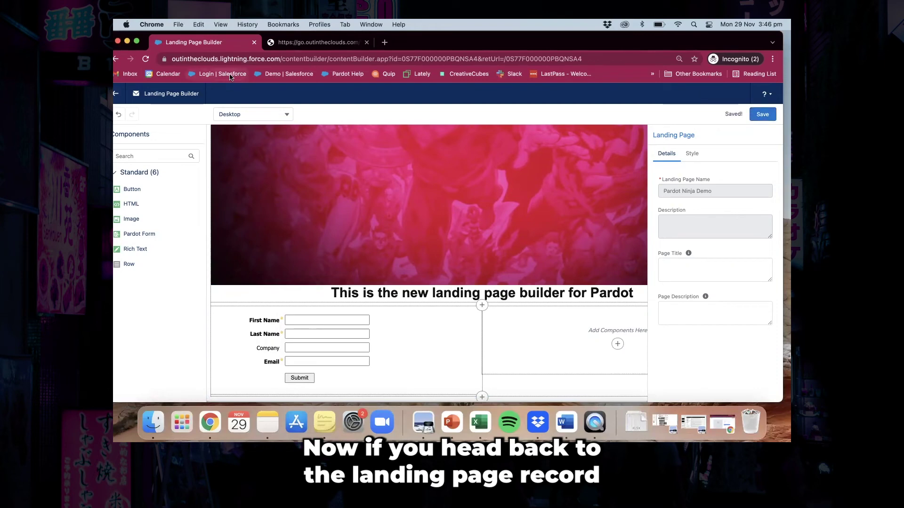
Return to the landing page record and publish the pending changes to the web
click(118, 93)
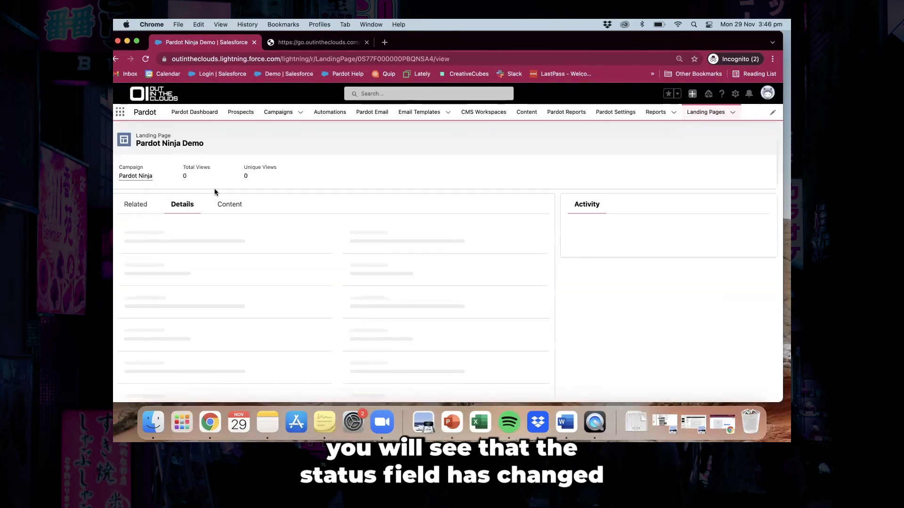
scroll(221, 236, down, 5)
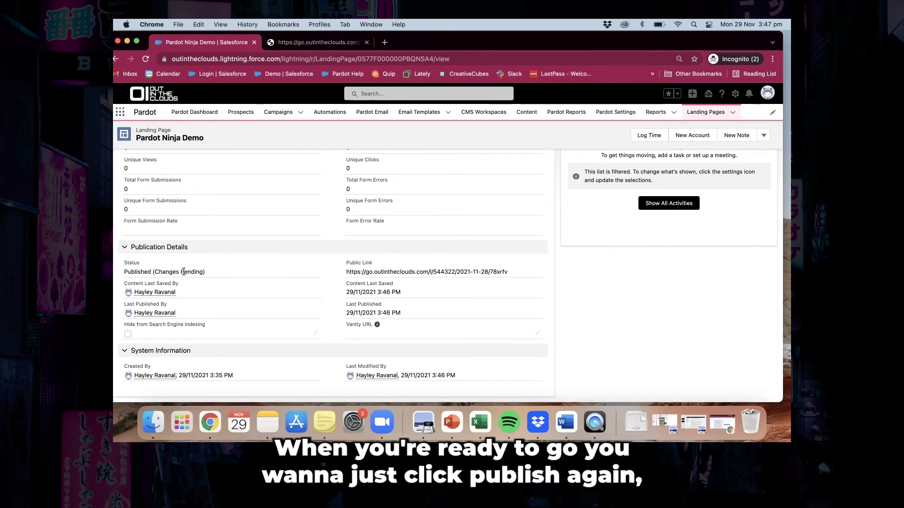
click(763, 137)
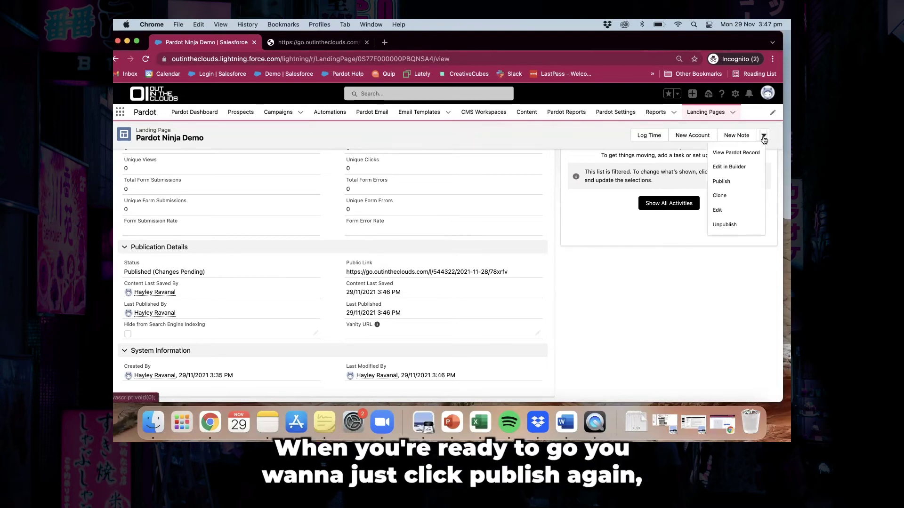
click(721, 182)
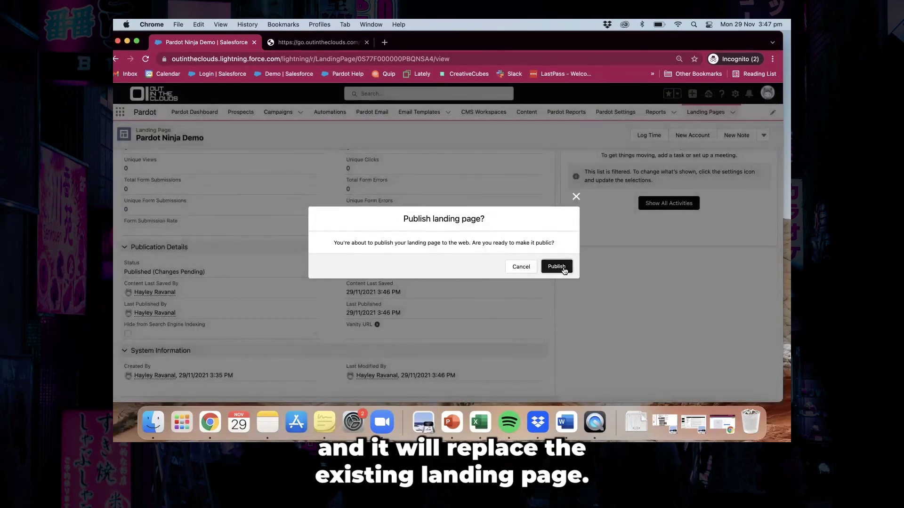
click(563, 266)
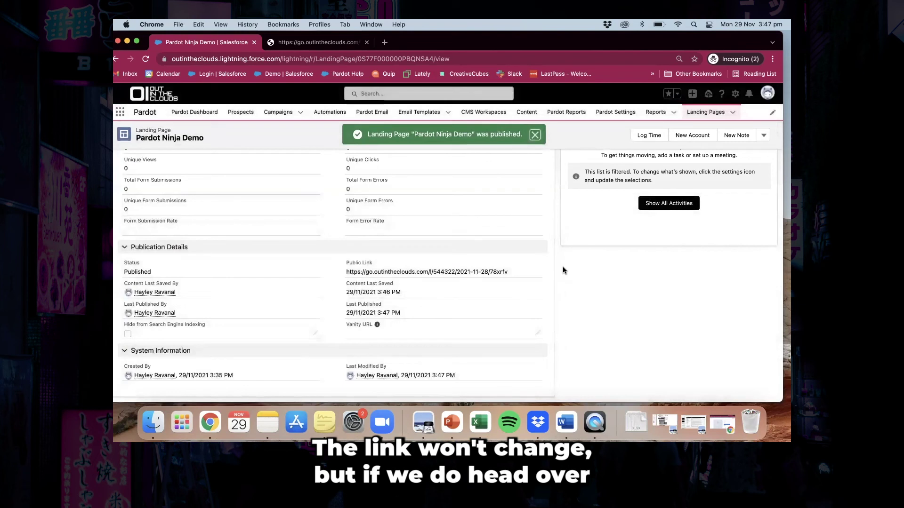
Reload the live landing page from its public link and check that the published changes are applied
drag(515, 271, 346, 274)
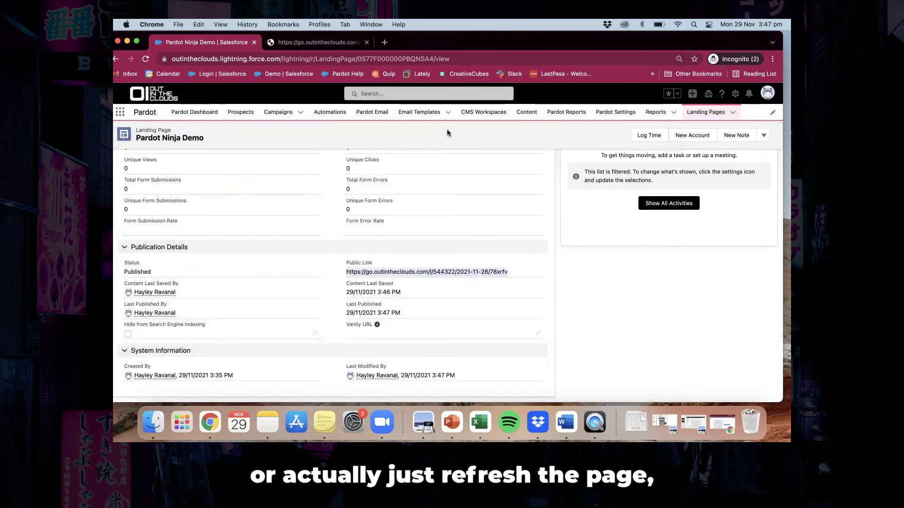
click(313, 43)
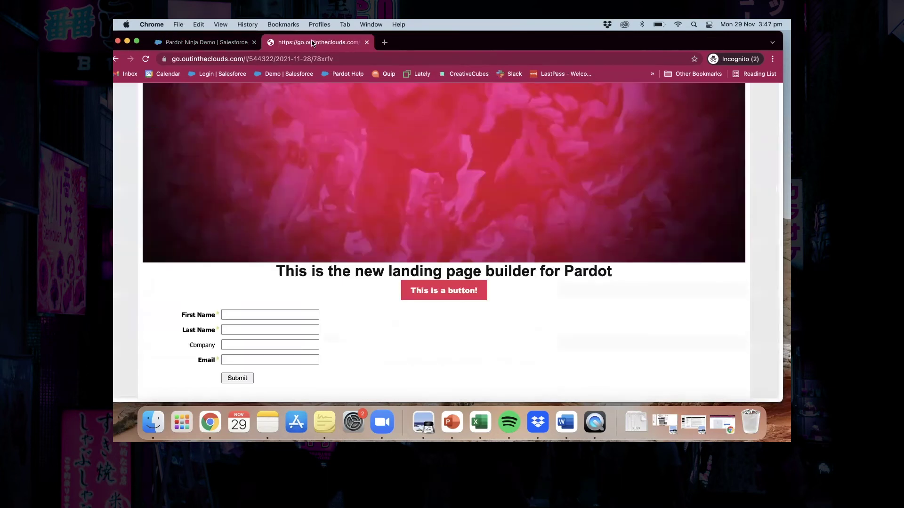
click(146, 59)
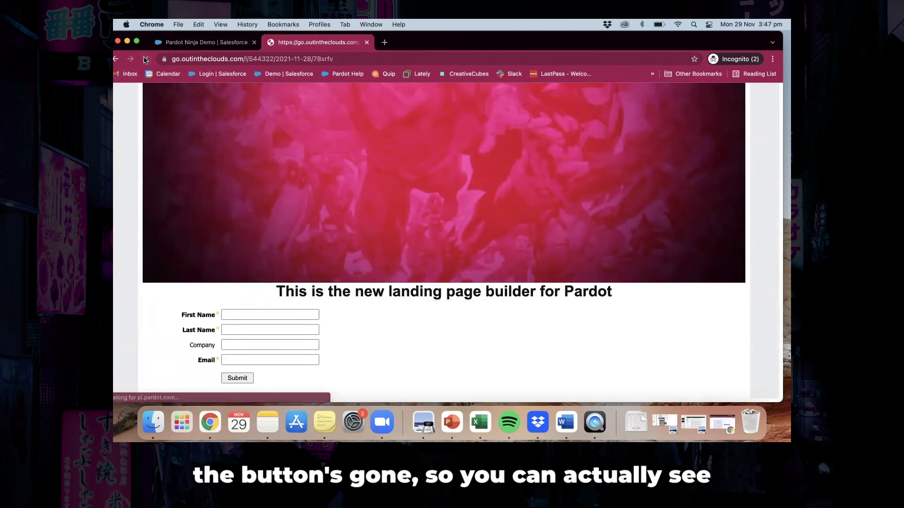
scroll(455, 297, up, 2)
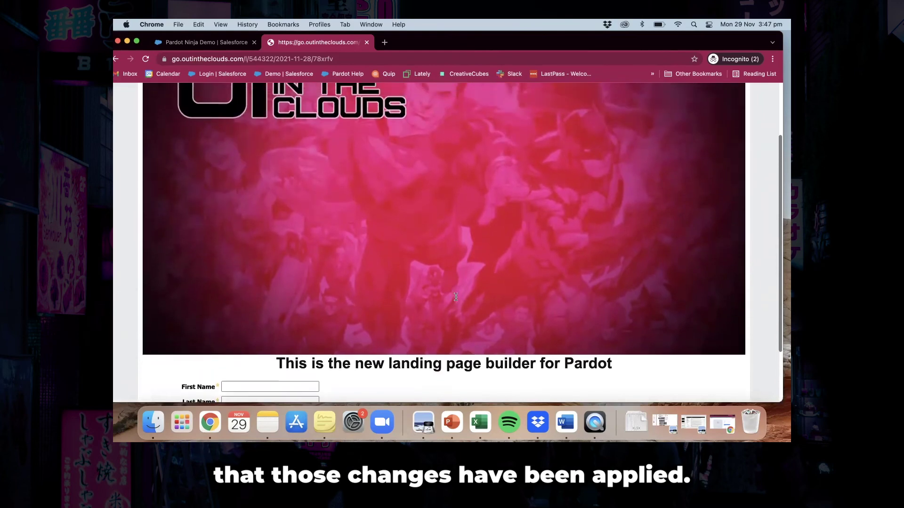
scroll(424, 236, down, 3)
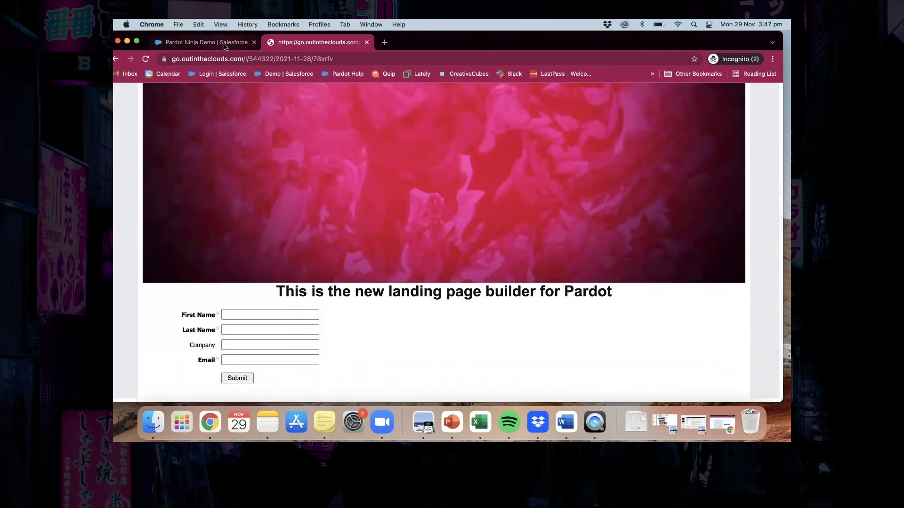
Return to the Pardot Ninja Demo record and unpublish the landing page, confirming its removal from the web
click(224, 45)
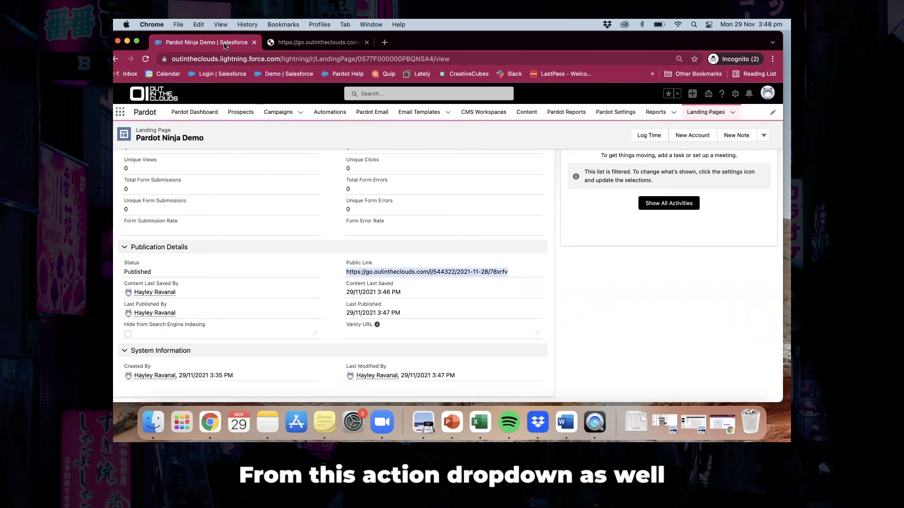
click(764, 136)
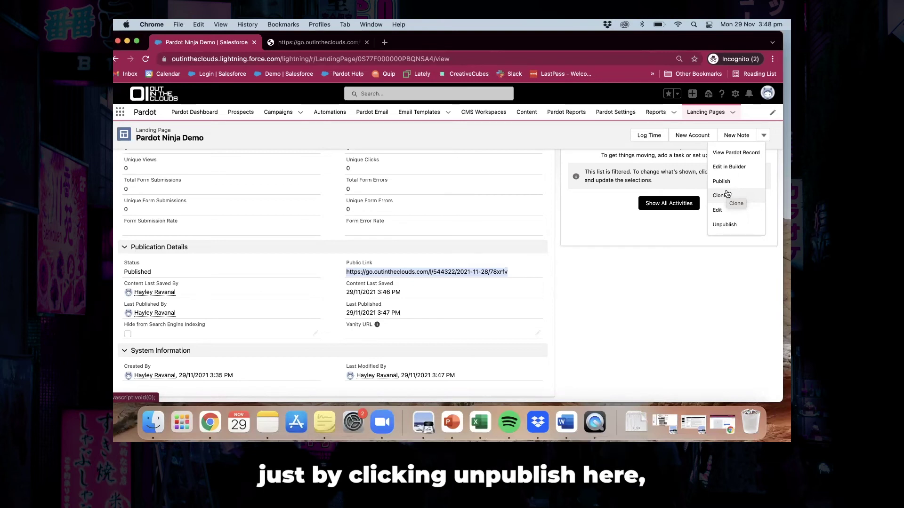
click(728, 224)
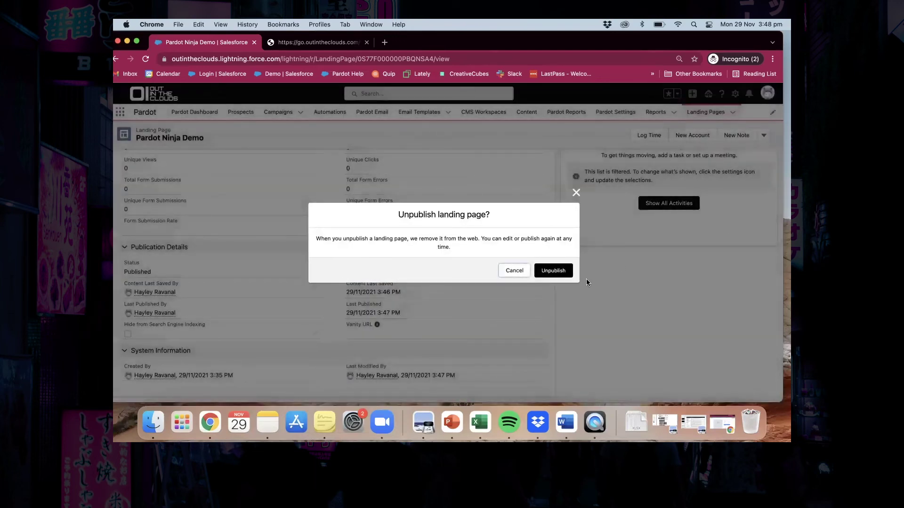
click(553, 271)
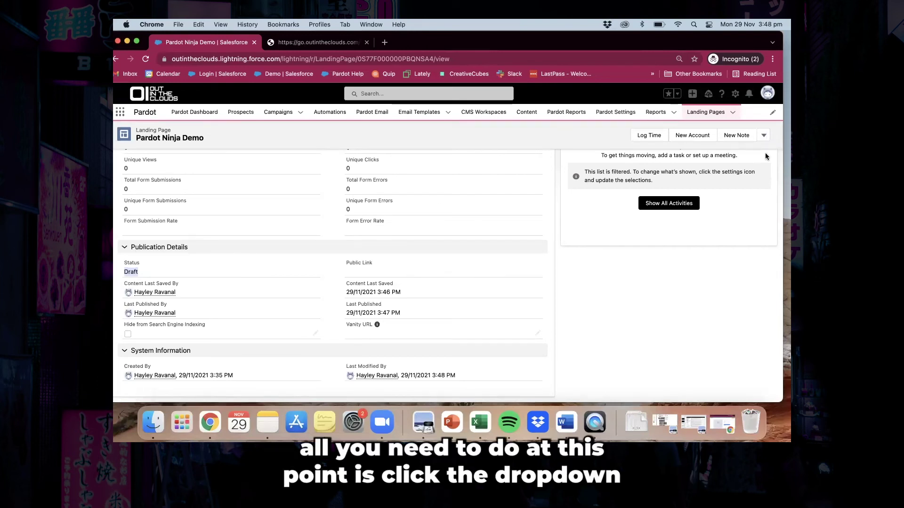
Check the actions available for the unpublished page and preview the landing page's content within its record
click(763, 137)
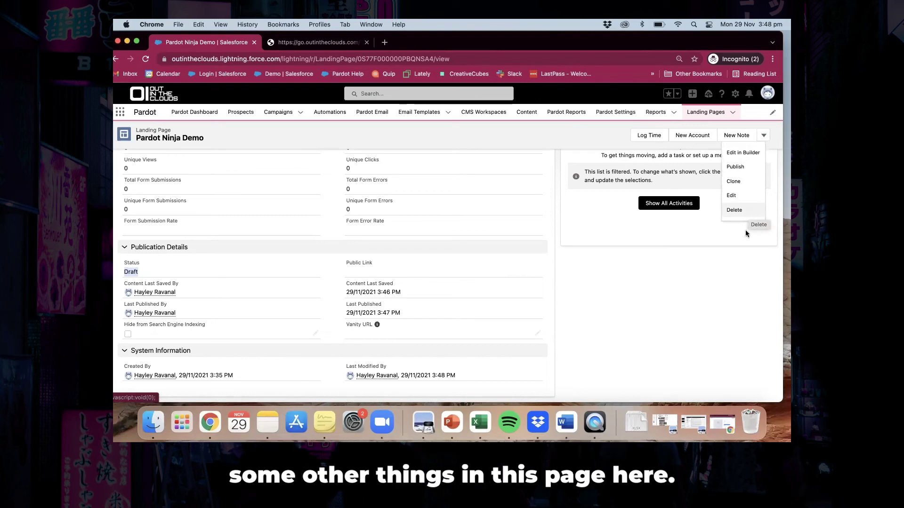
click(729, 281)
scroll(728, 280, up, 5)
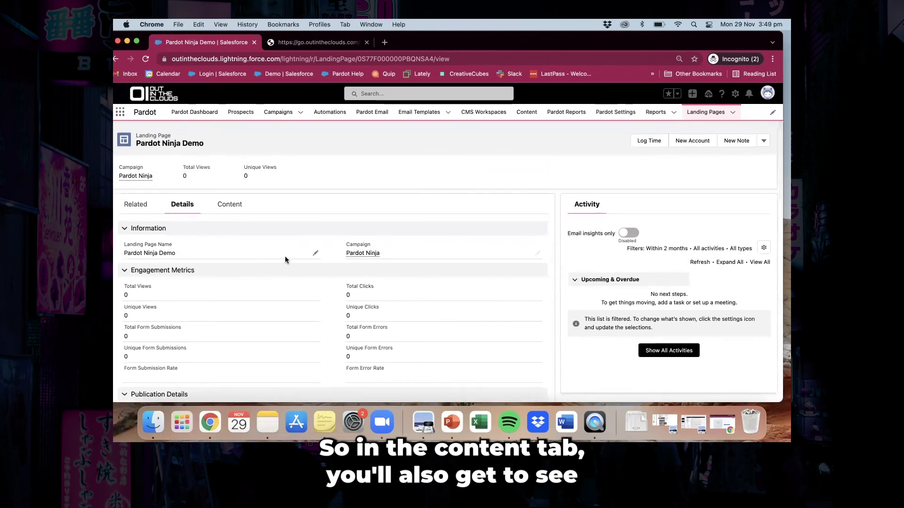
click(235, 207)
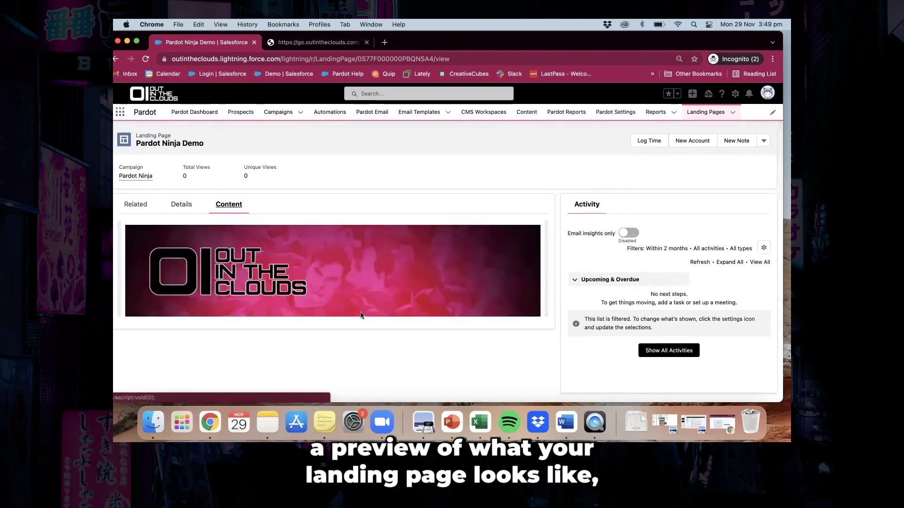
scroll(367, 305, down, 2)
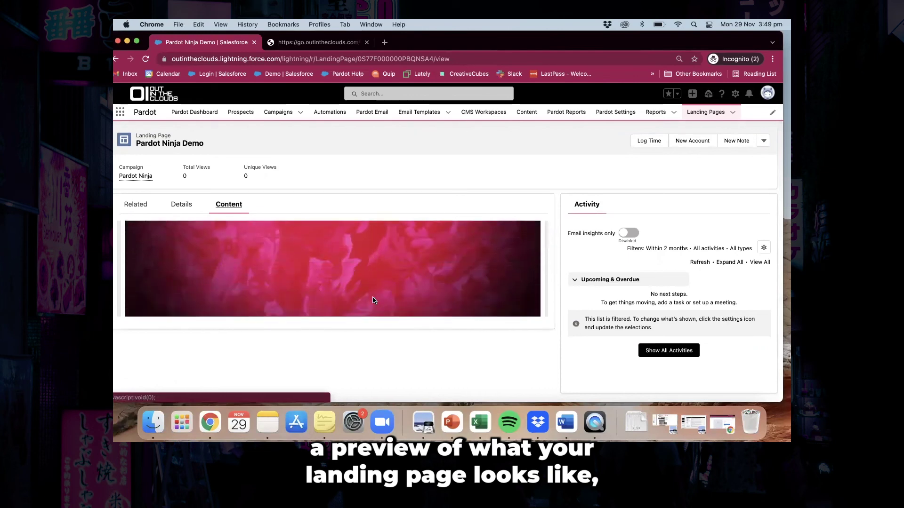
scroll(373, 299, down, 4)
scroll(374, 325, down, 1)
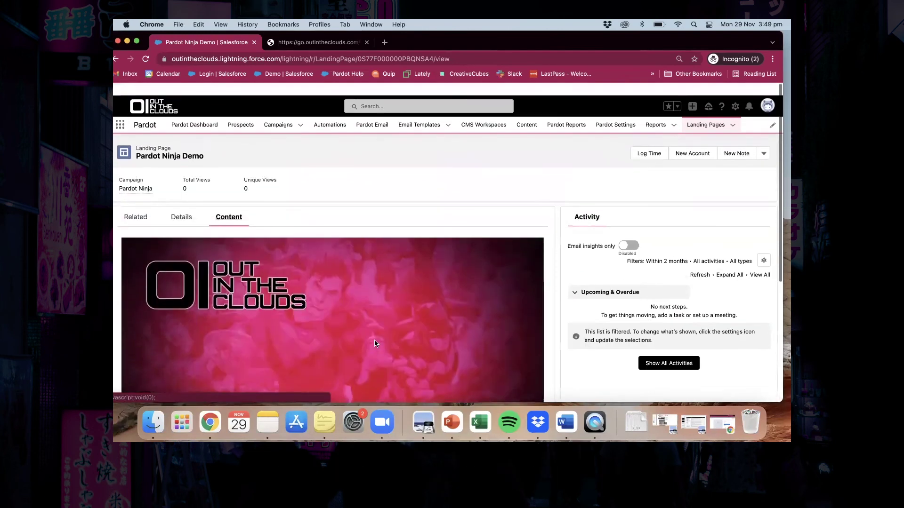
Review the landing page record's details, including its engagement metrics and publication details
click(176, 215)
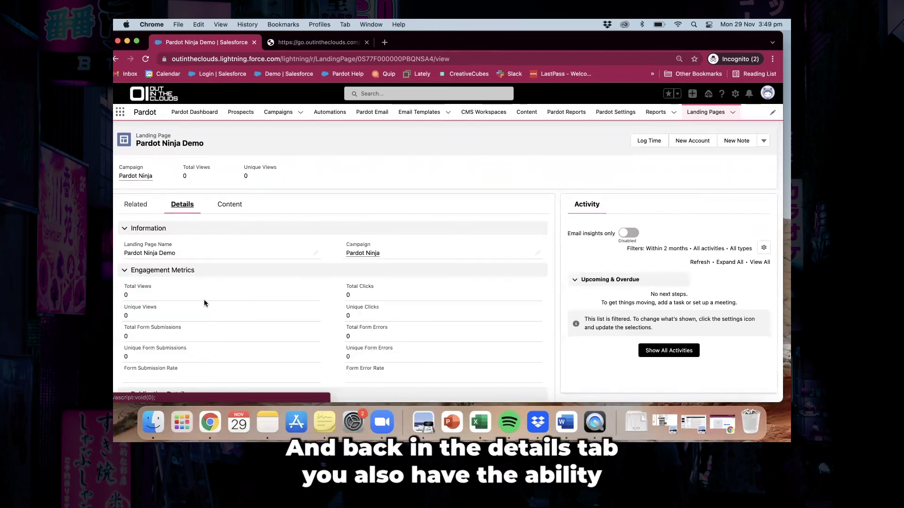
scroll(204, 302, down, 2)
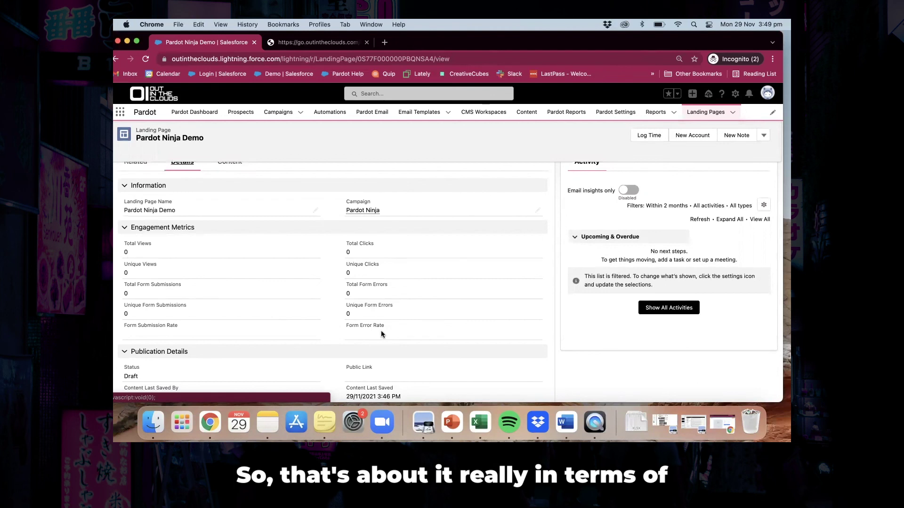
scroll(381, 334, up, 2)
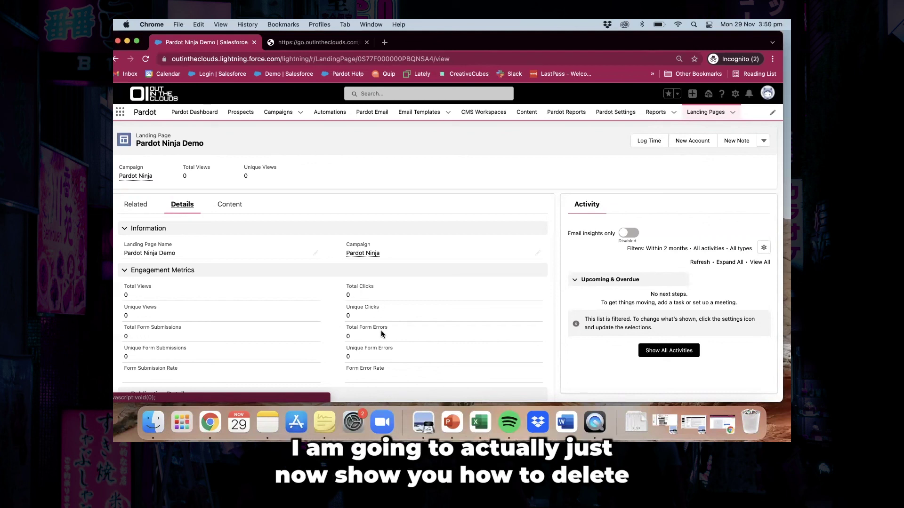
Delete the Pardot Ninja Demo landing page and confirm the deletion
click(763, 141)
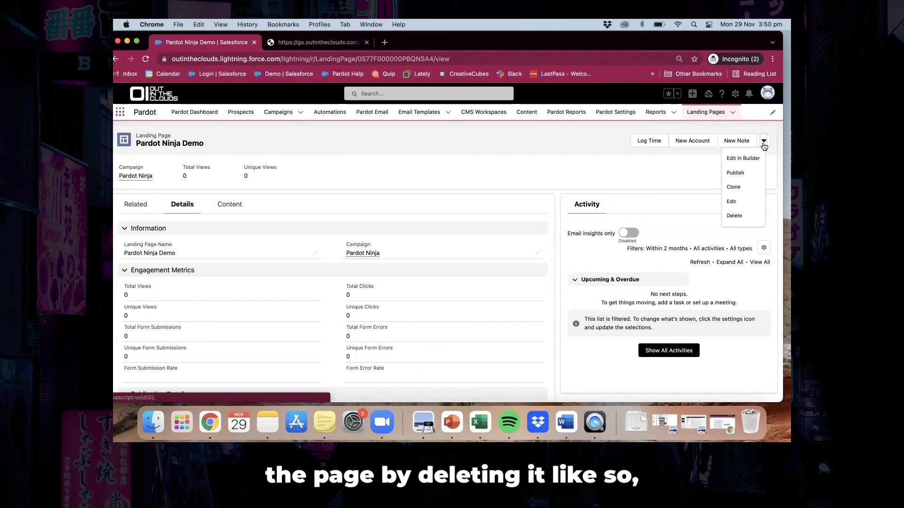
click(732, 215)
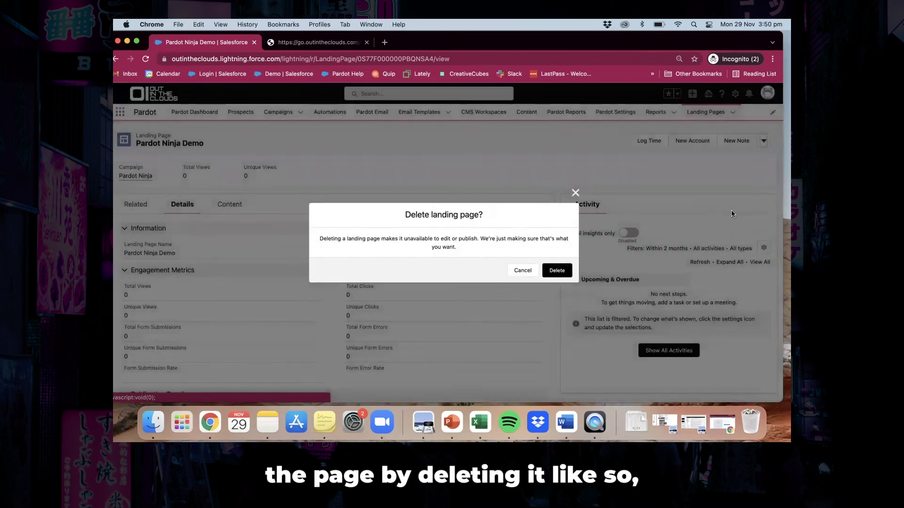
click(559, 268)
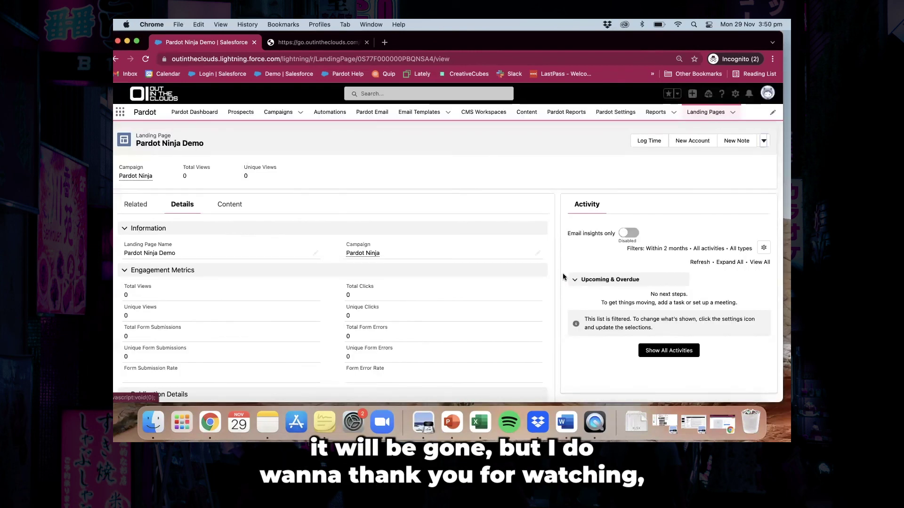